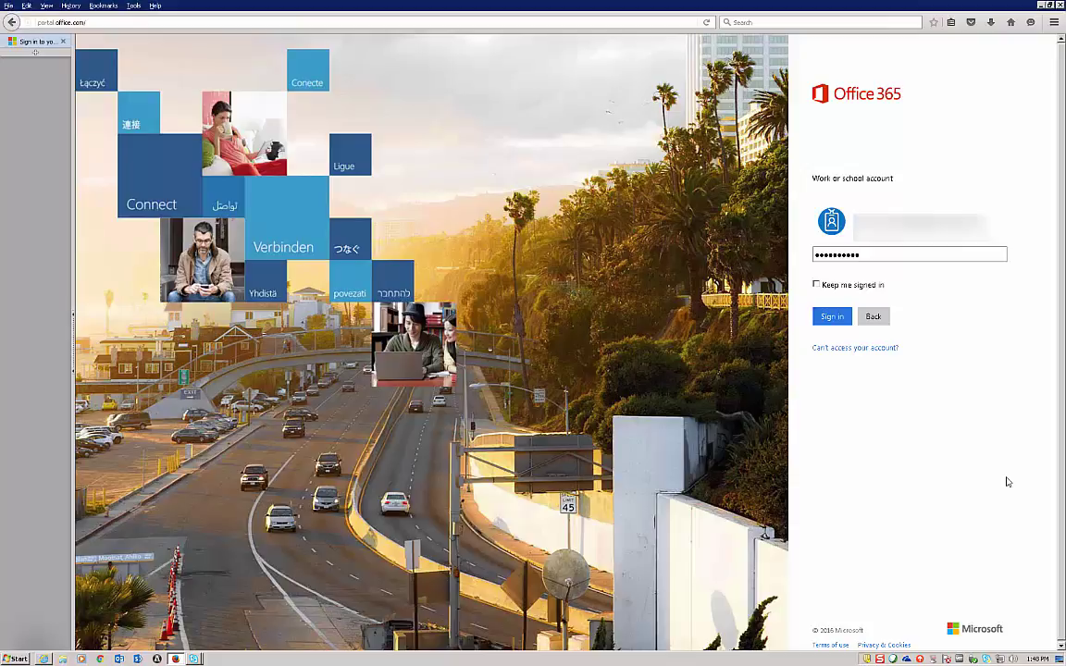
Step: Enter the work account password on the Office 365 sign-in page and sign in
left_click(835, 315)
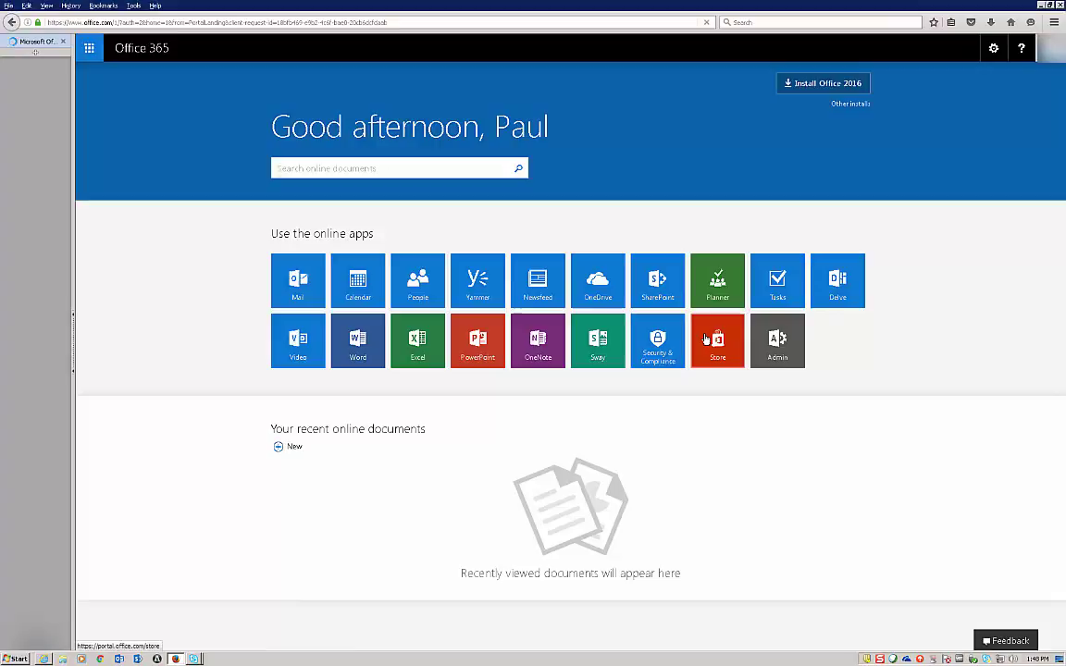
Step: Go to the Office Store from the app launcher's Store tile
left_click(89, 48)
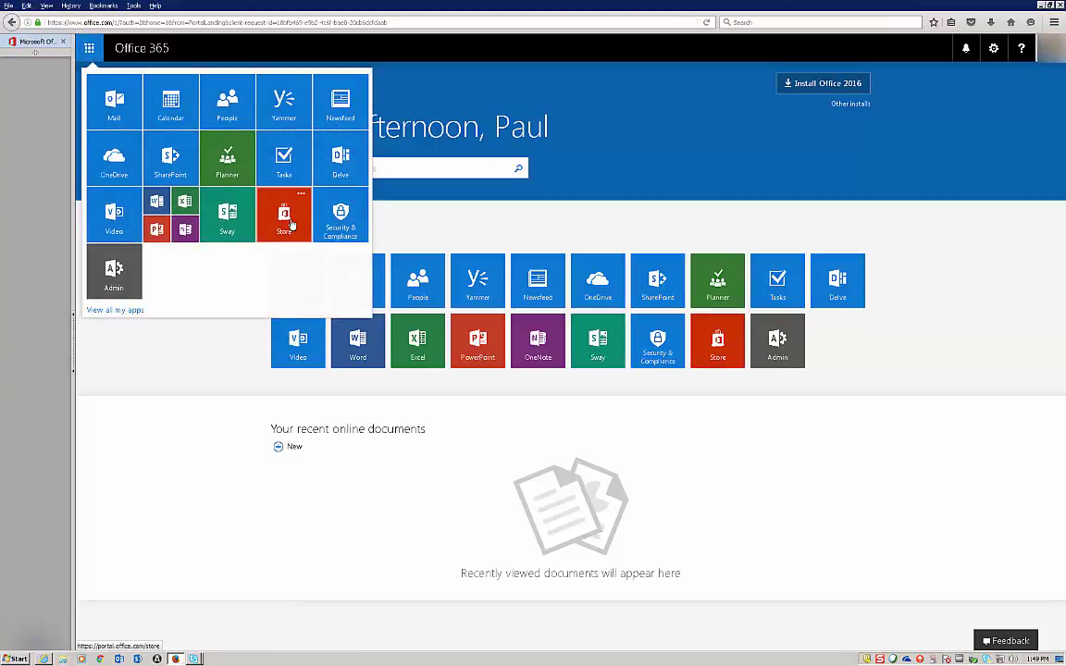
left_click(290, 224)
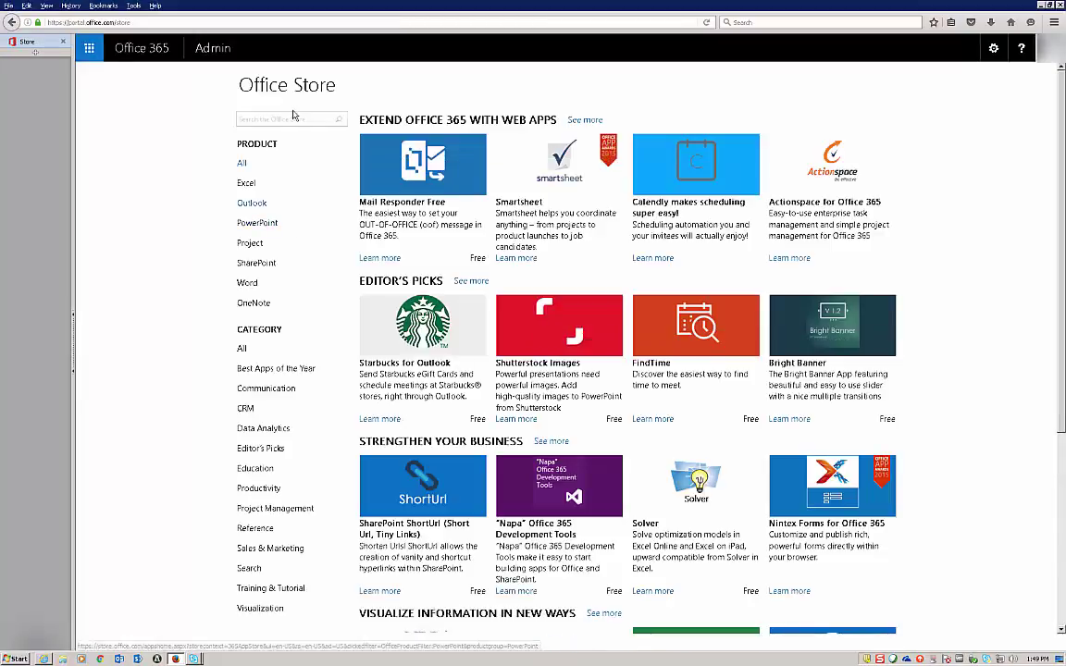
Step: Search the store for 'FindTime' and add the FindTime add-in to Outlook
left_click(290, 120)
type("F")
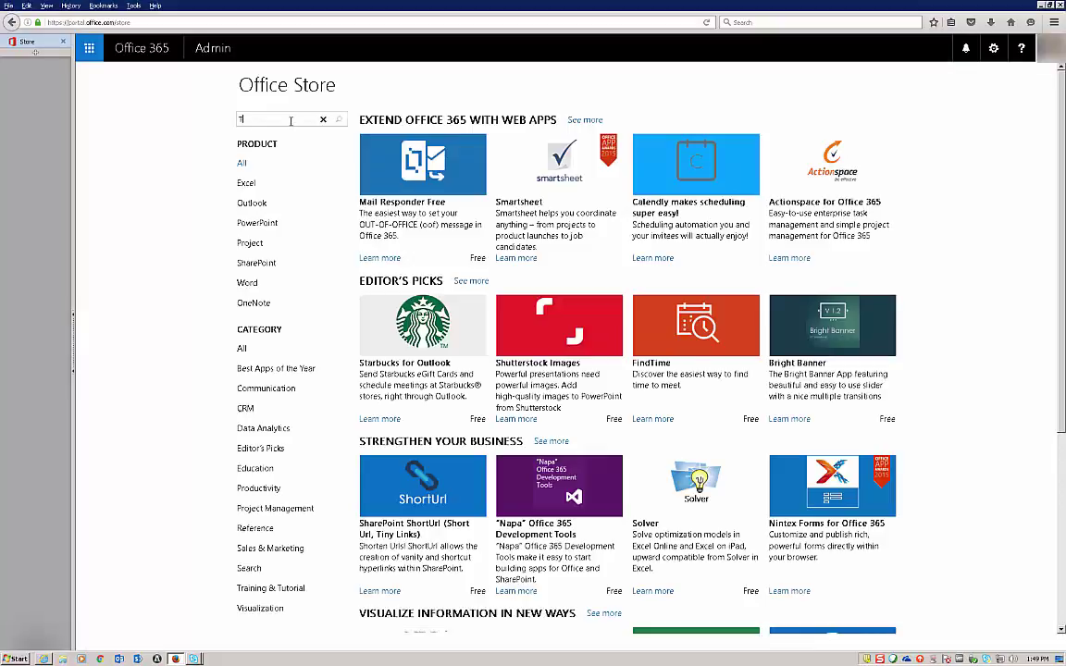
type("indTime")
key("Return")
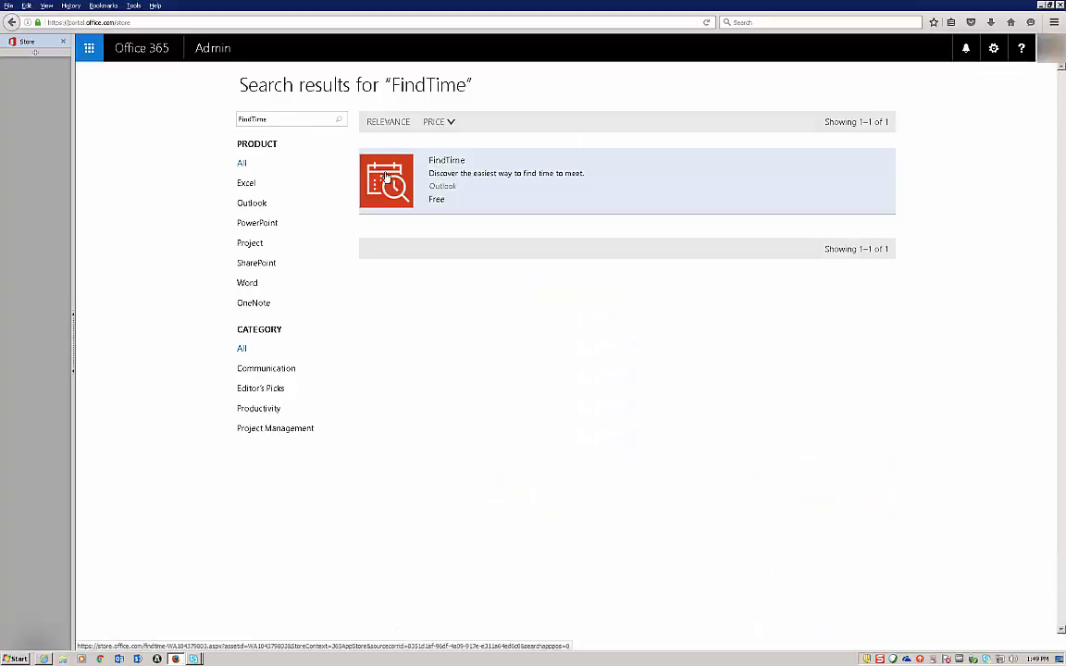
left_click(385, 176)
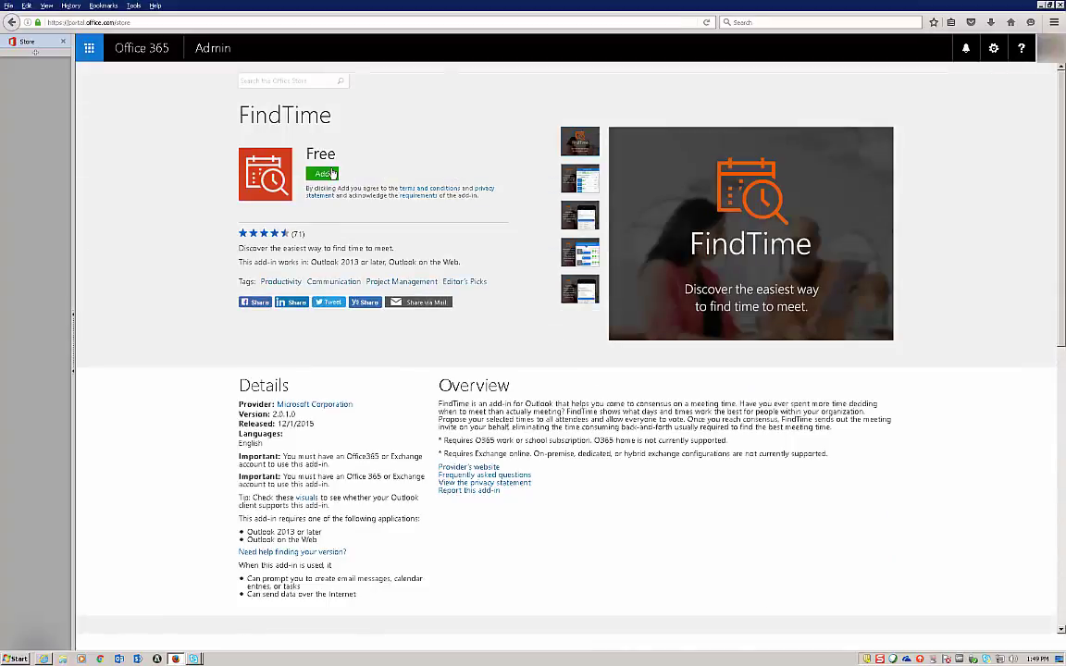
left_click(251, 171)
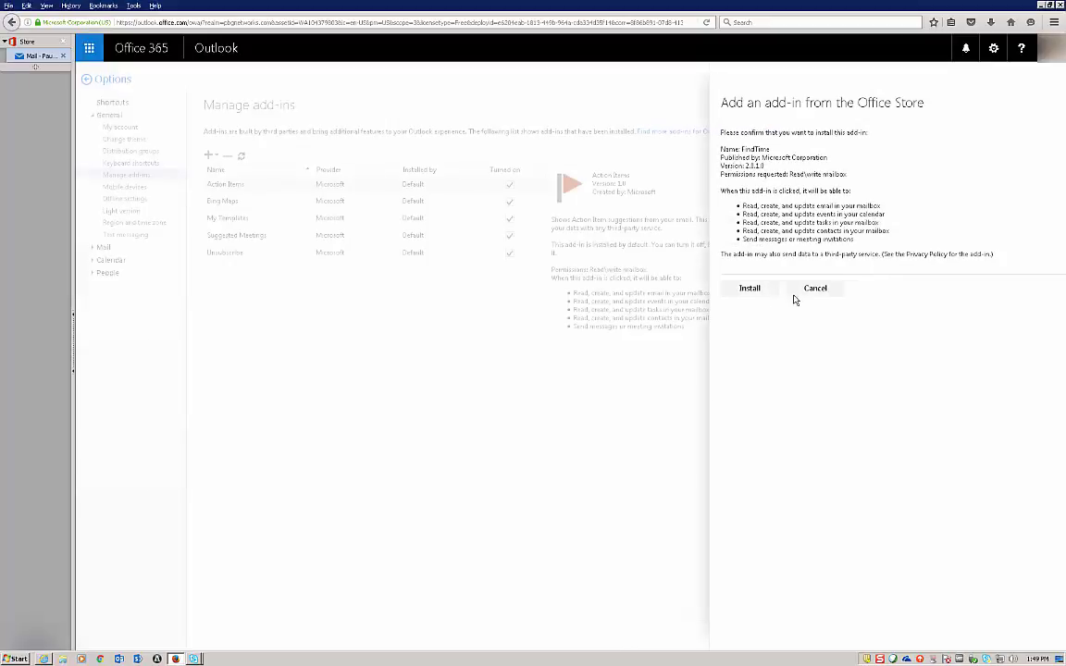
Step: Install FindTime, check its details under Manage add-ins, then close the add-ins panel
left_click(749, 290)
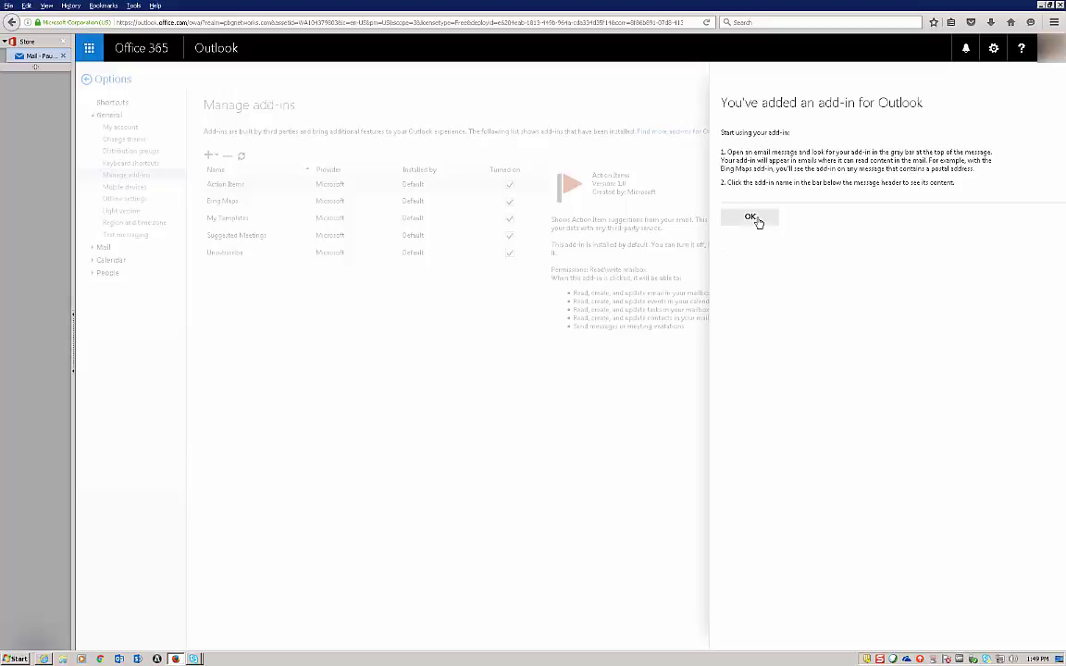
left_click(751, 217)
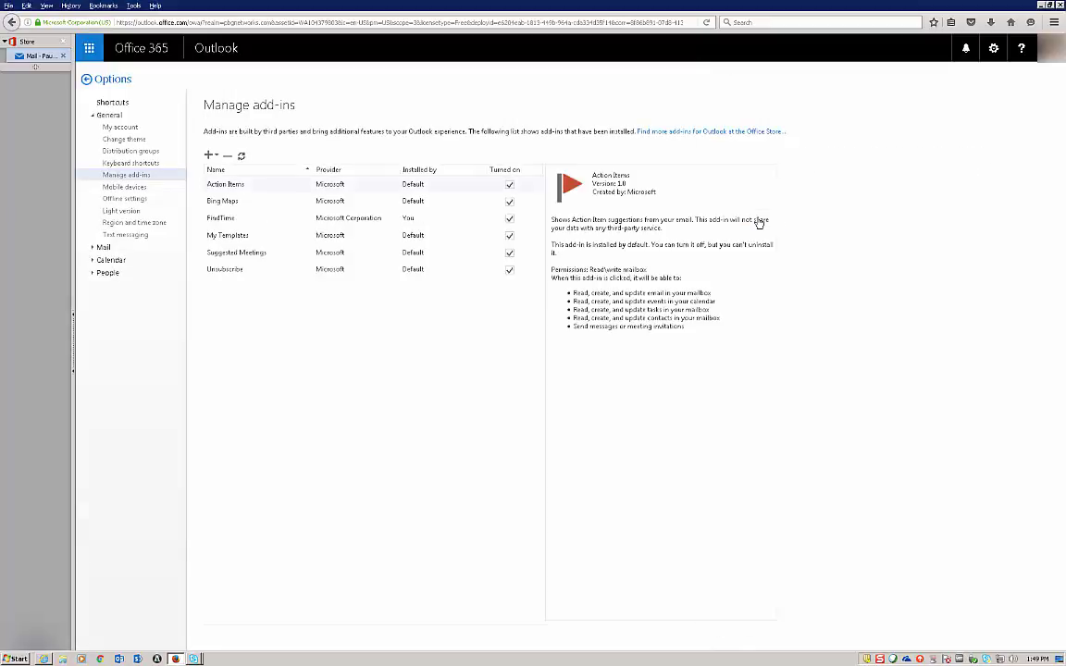
left_click(994, 50)
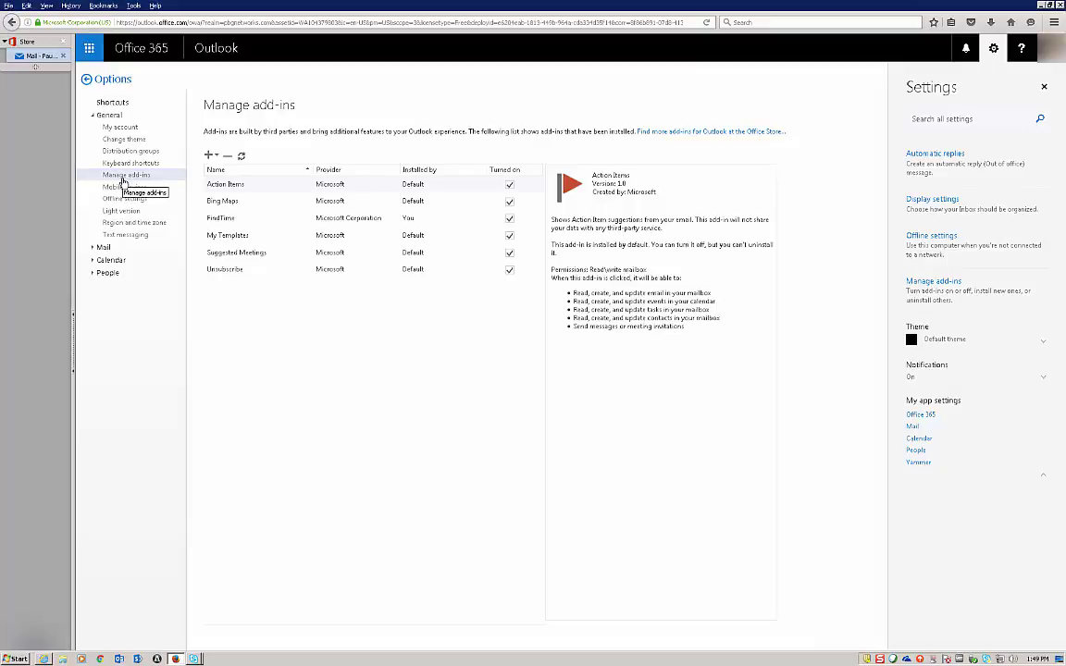
left_click(235, 218)
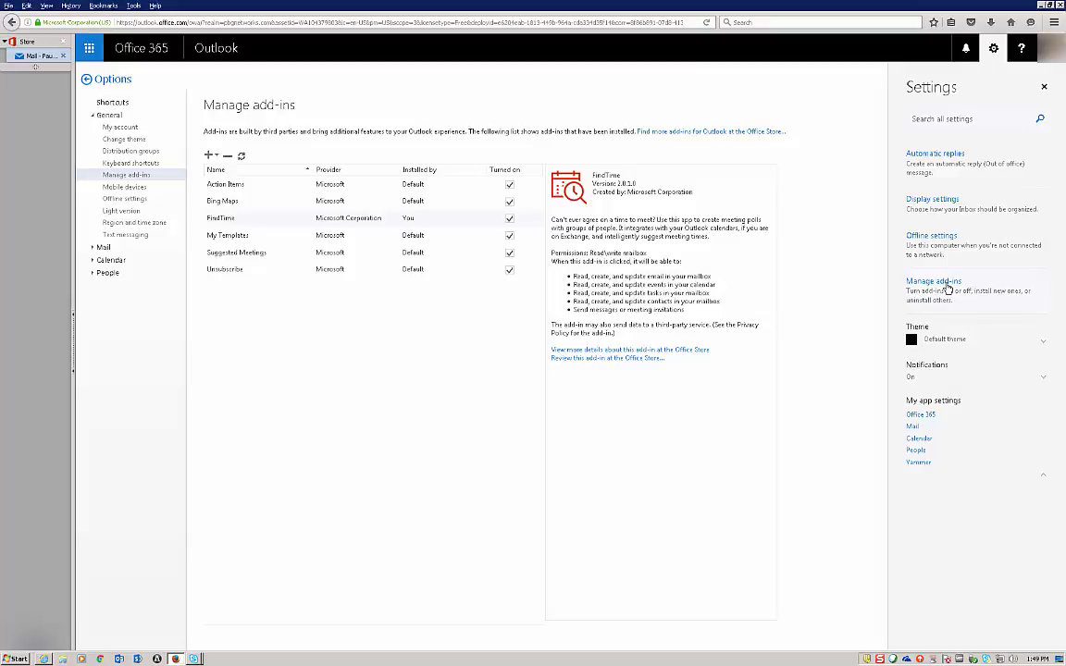
left_click(969, 293)
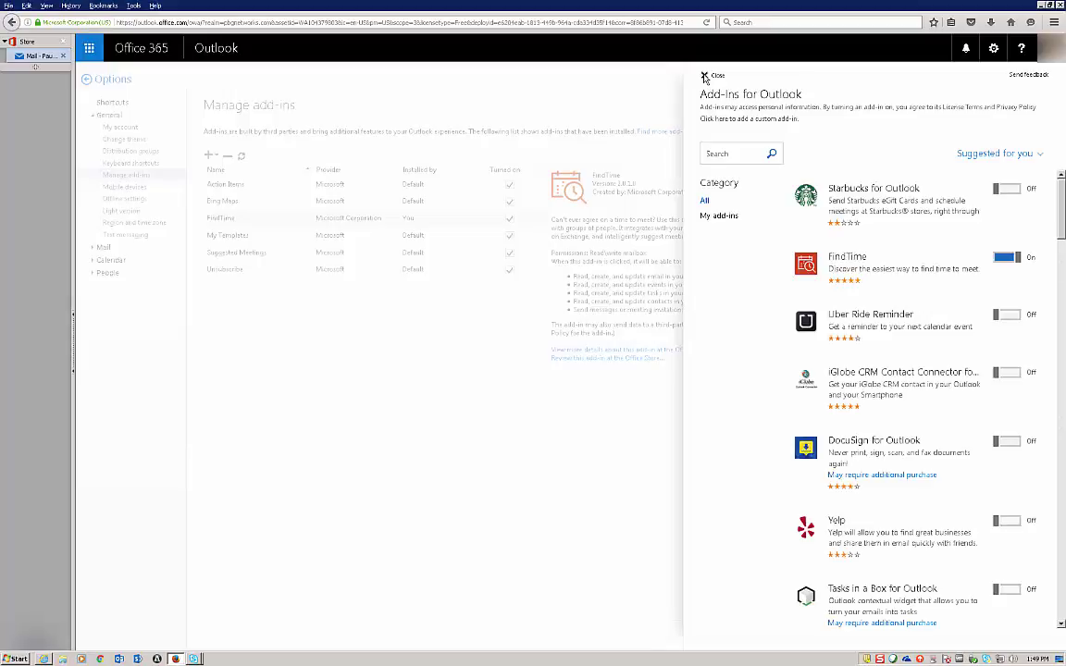
left_click(705, 76)
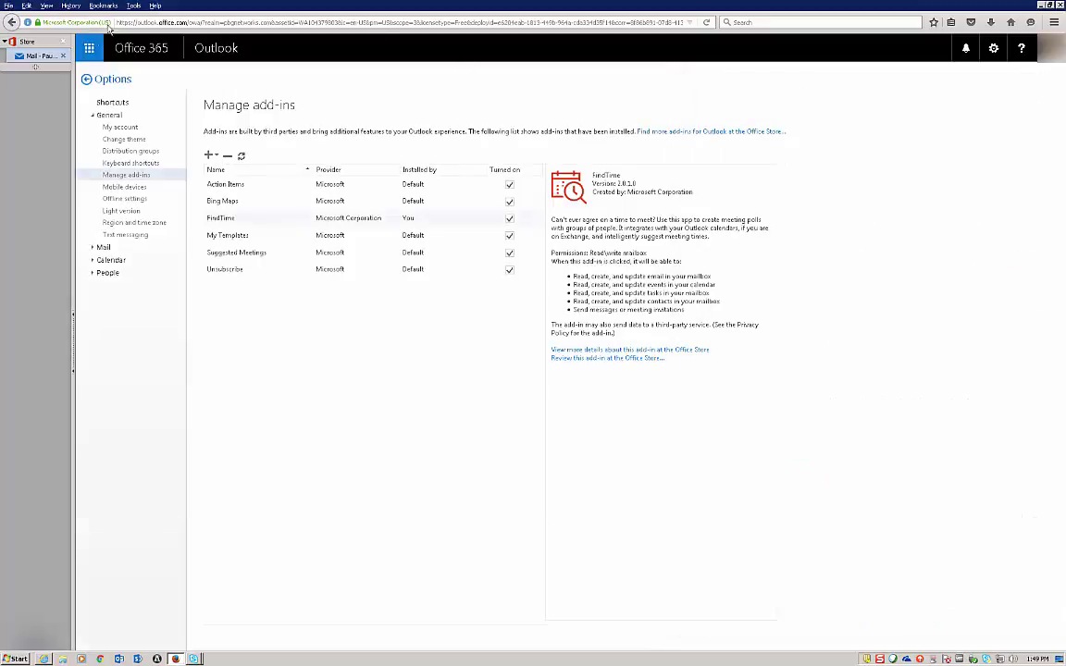
Step: From Mail's Deleted Items folder, start a new message and show its add-ins panel
left_click(85, 52)
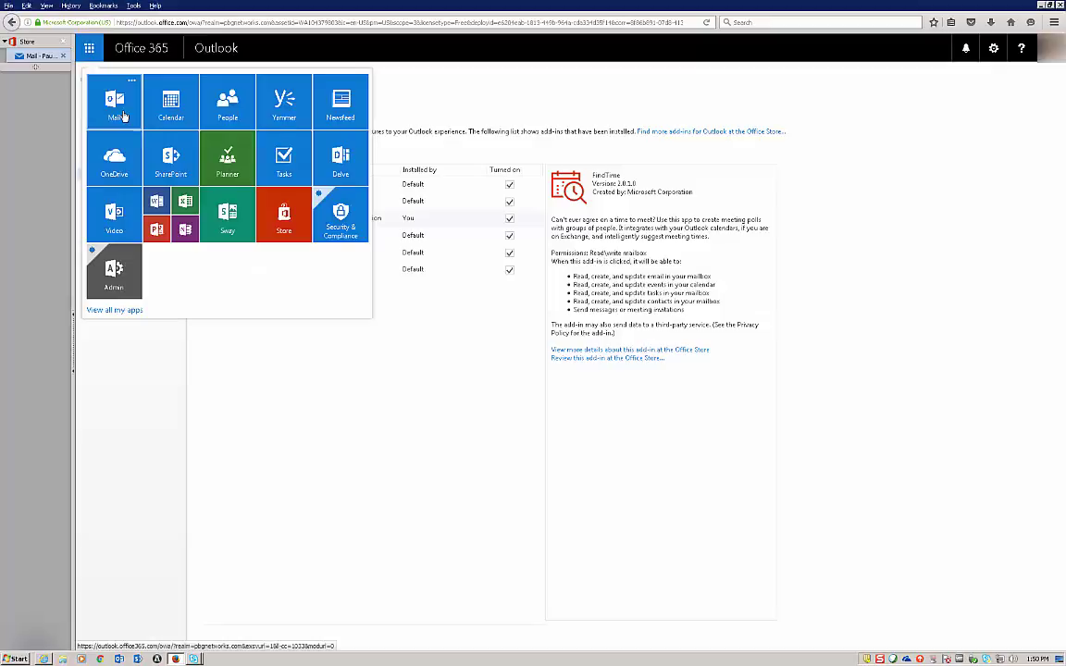
left_click(123, 116)
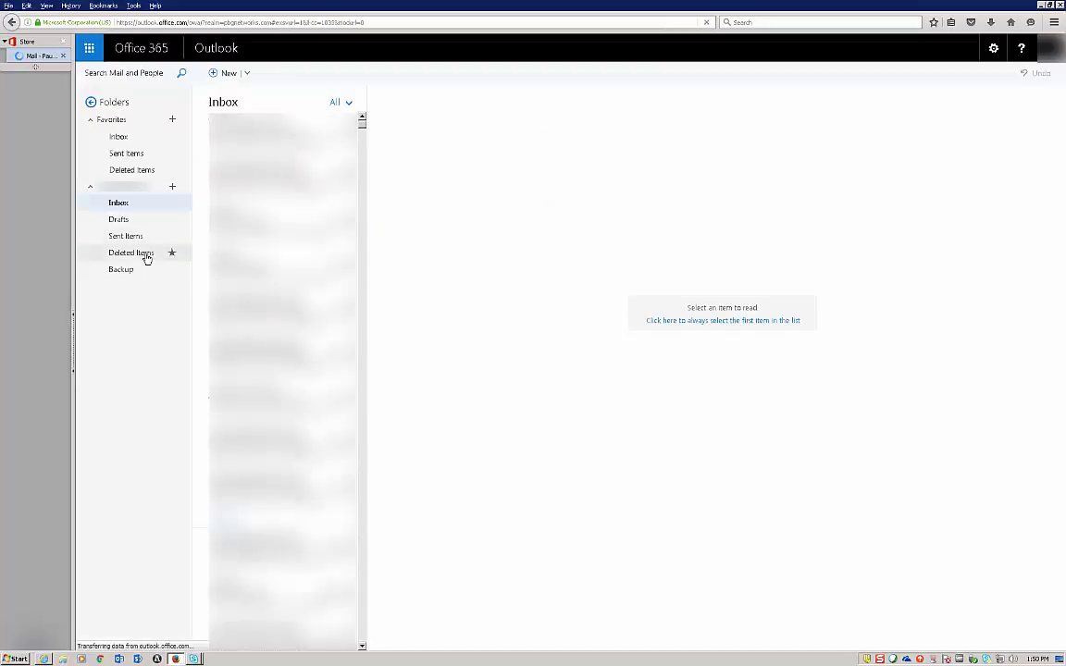
left_click(146, 255)
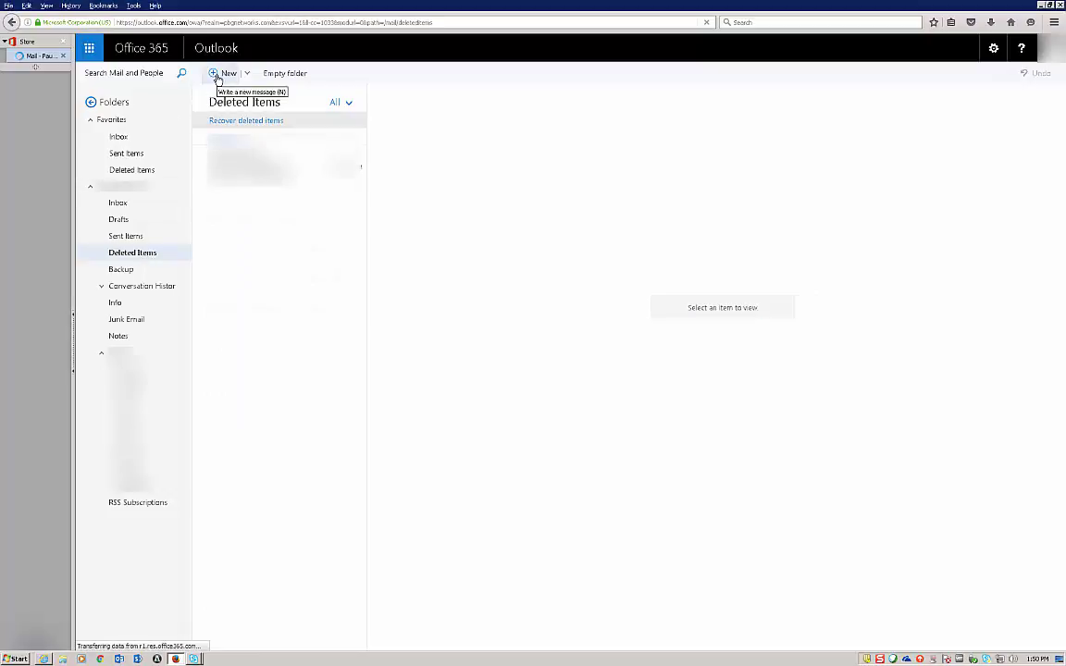
left_click(217, 74)
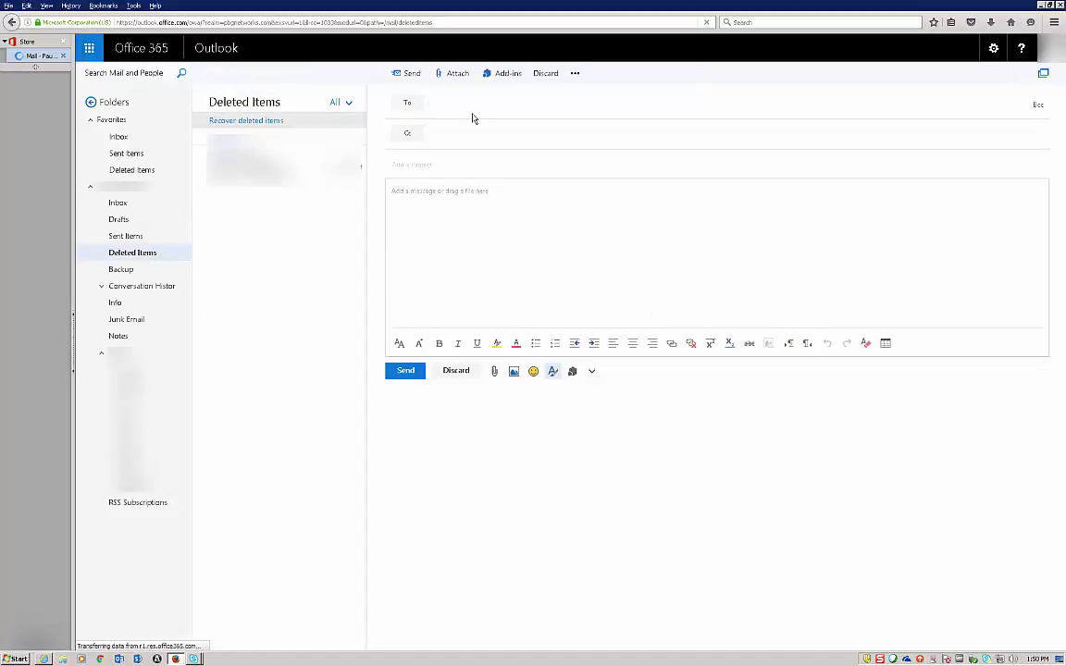
left_click(573, 372)
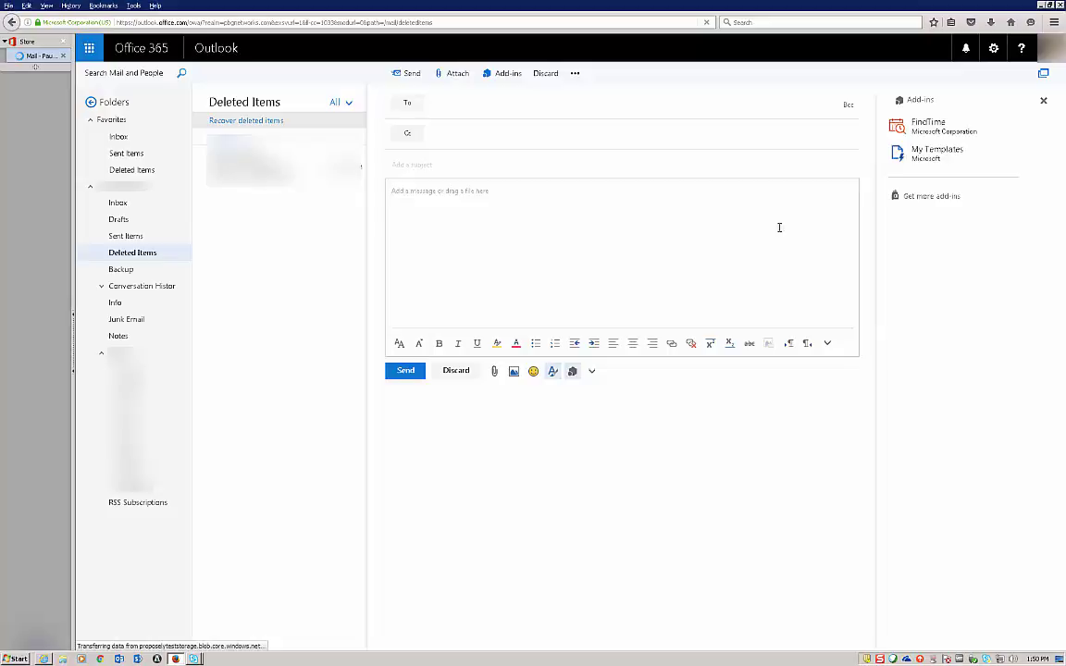
Step: Open FindTime in the new message's add-ins pane and link it to the work account
left_click(924, 128)
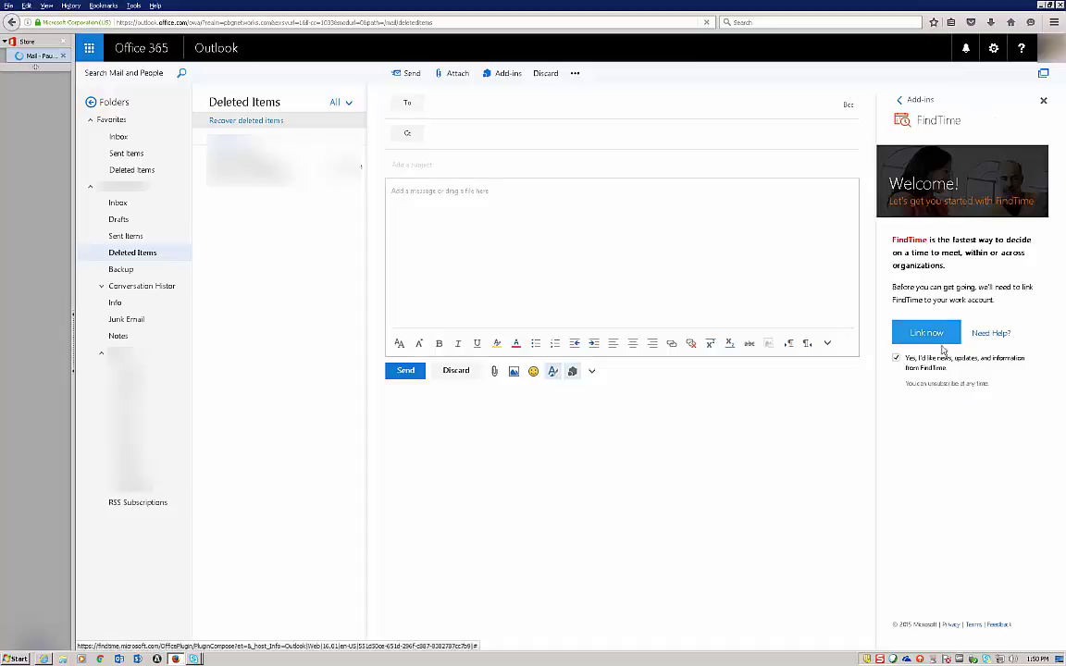
left_click(917, 333)
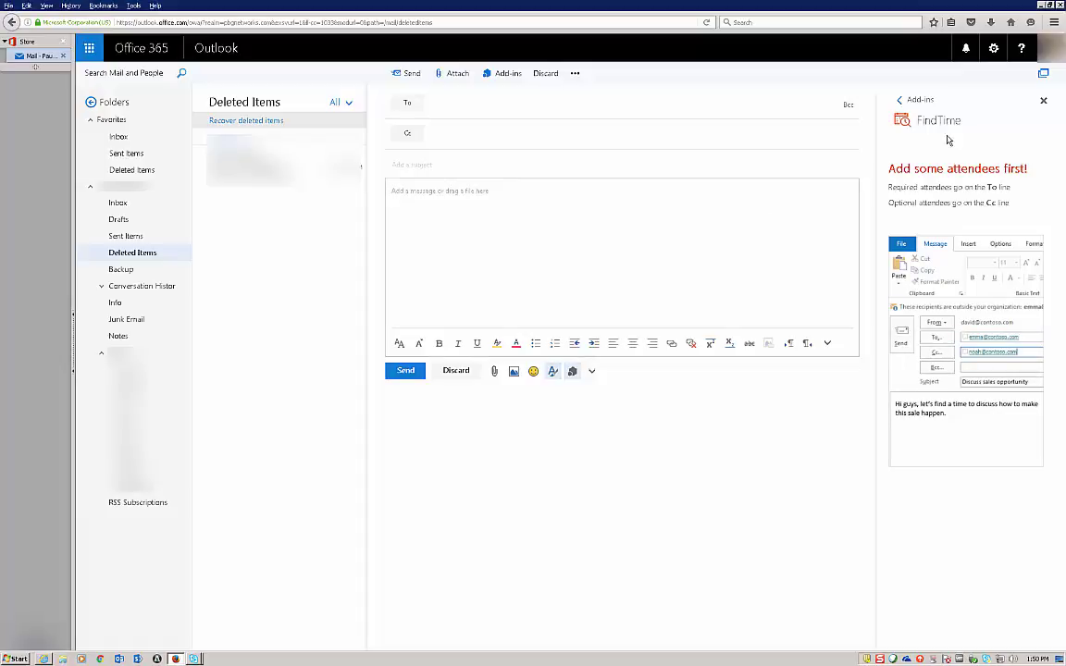
Step: Close the browser, launch Outlook 2013 and open the Deleted Items folder
left_click(1043, 6)
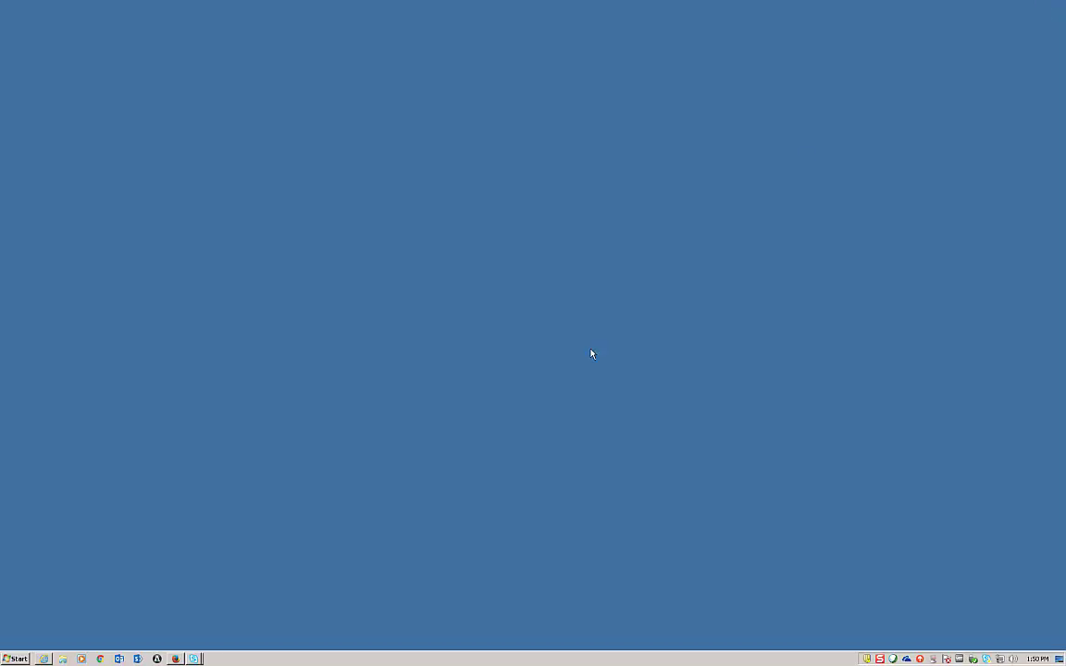
left_click(119, 659)
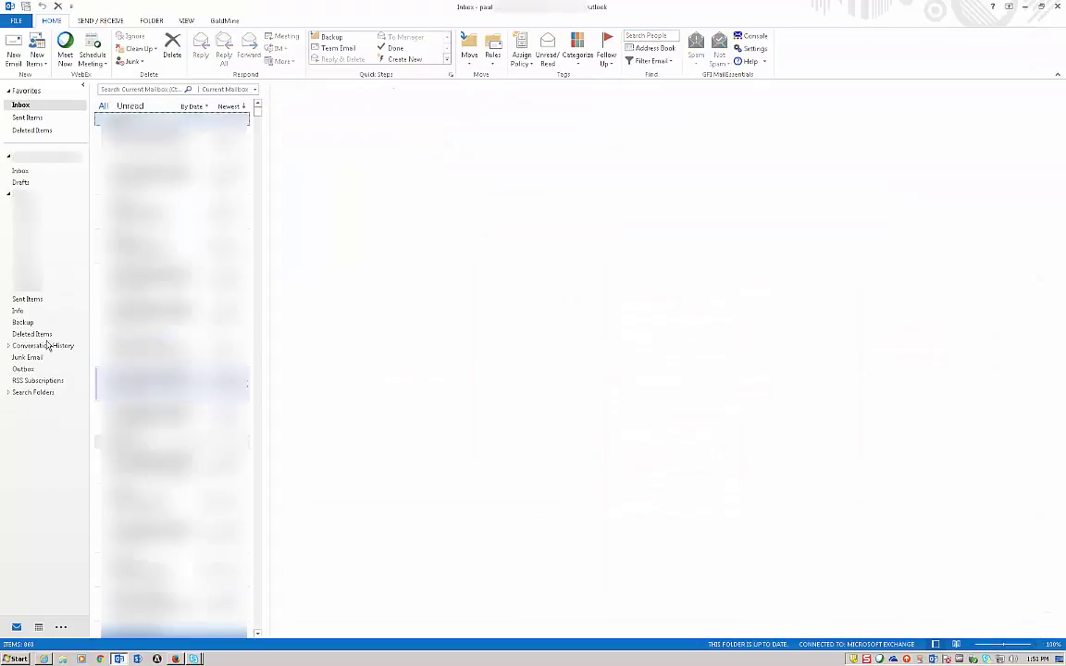
left_click(41, 335)
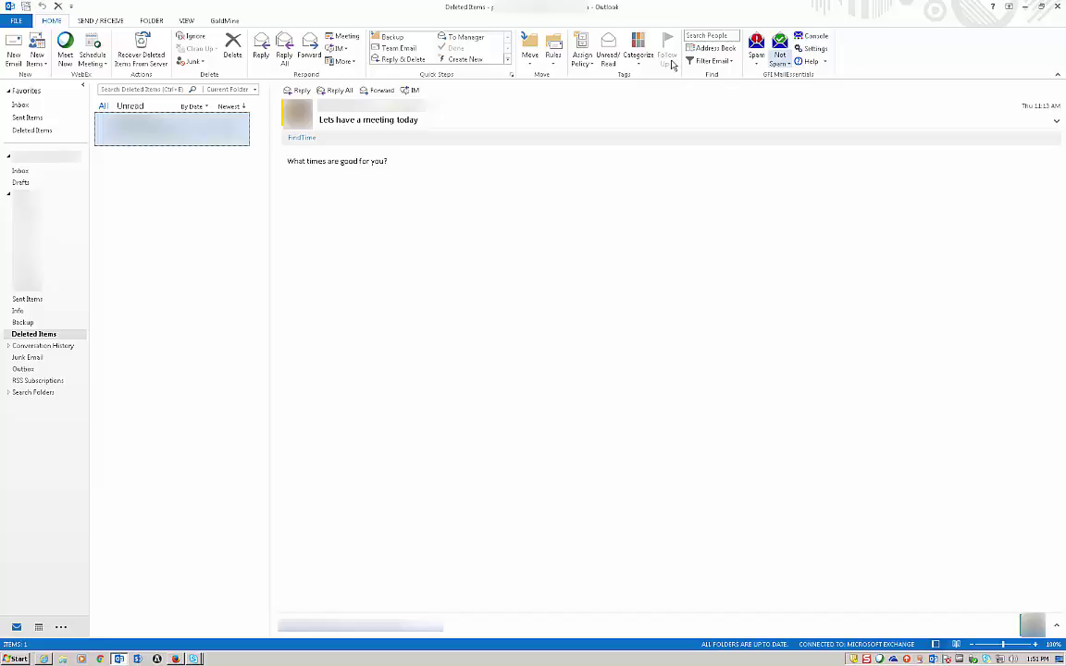
Step: Reply to 'Lets have a meeting today', select FindTime in Apps for Office, then close the dialog
left_click(301, 92)
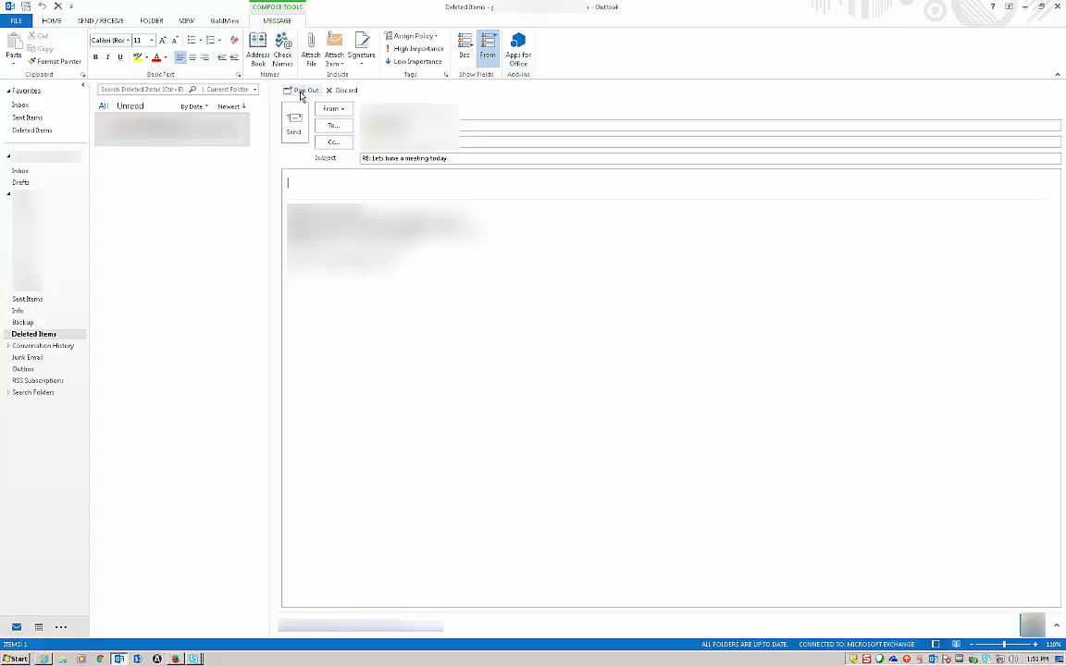
left_click(518, 51)
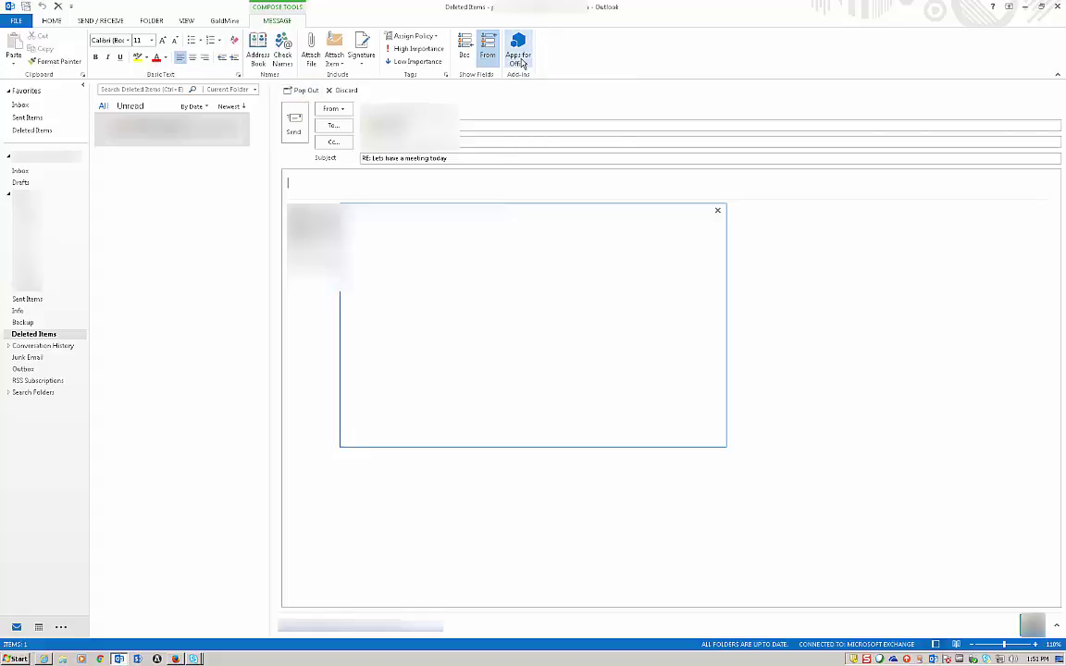
left_click(405, 272)
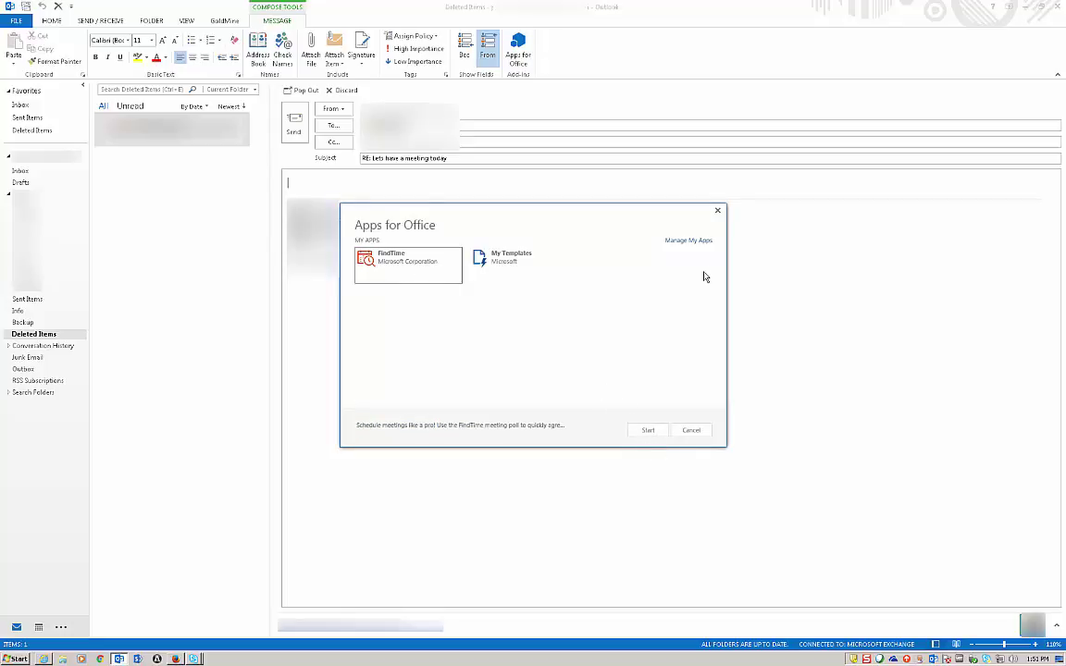
left_click(717, 212)
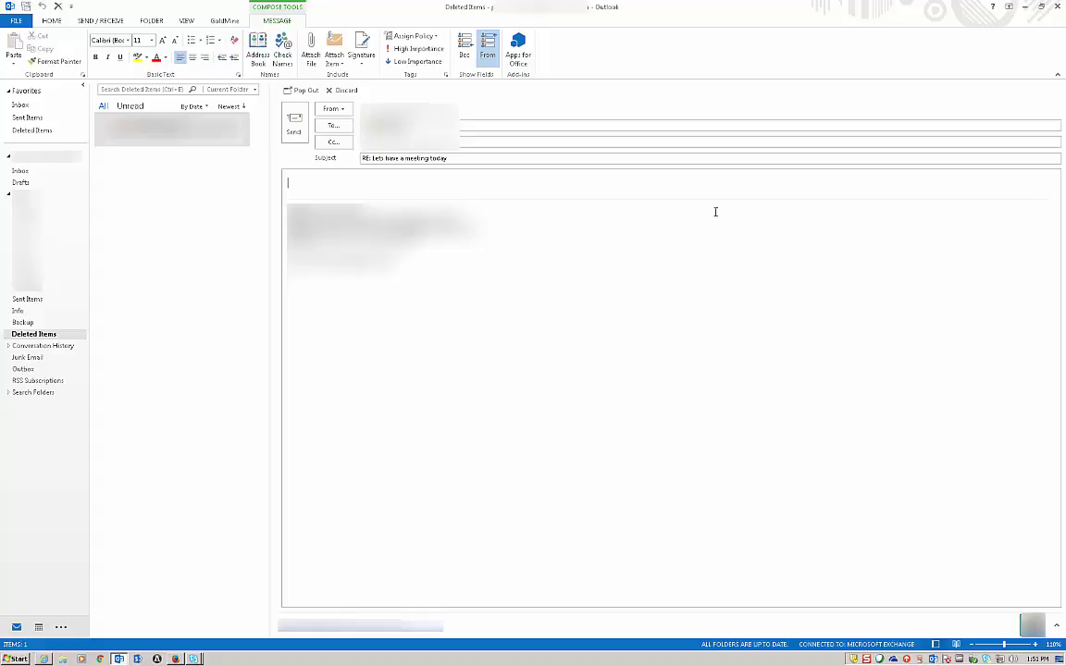
Step: Open FILE > Office Account, try Switch Account > Add Account, then cancel the sign-in
left_click(17, 20)
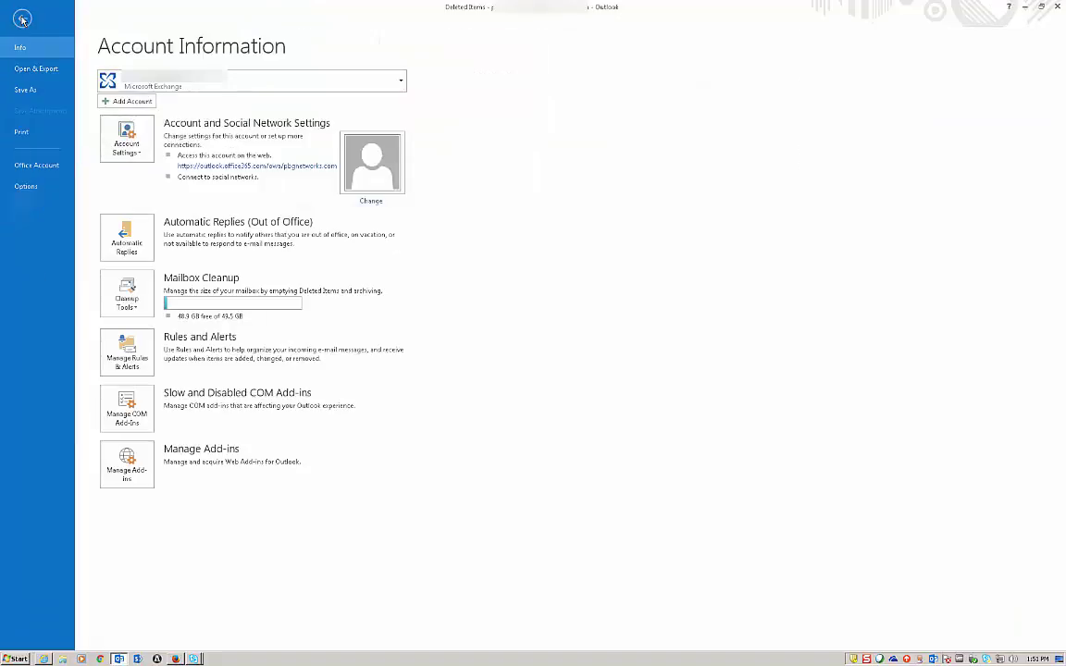
left_click(45, 165)
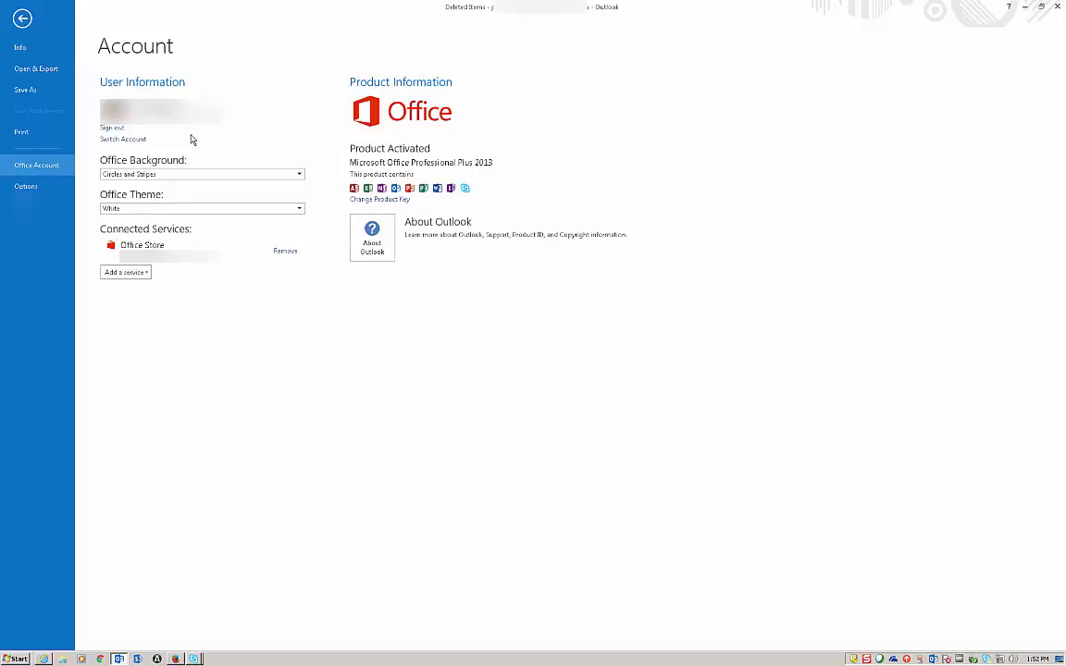
left_click(130, 140)
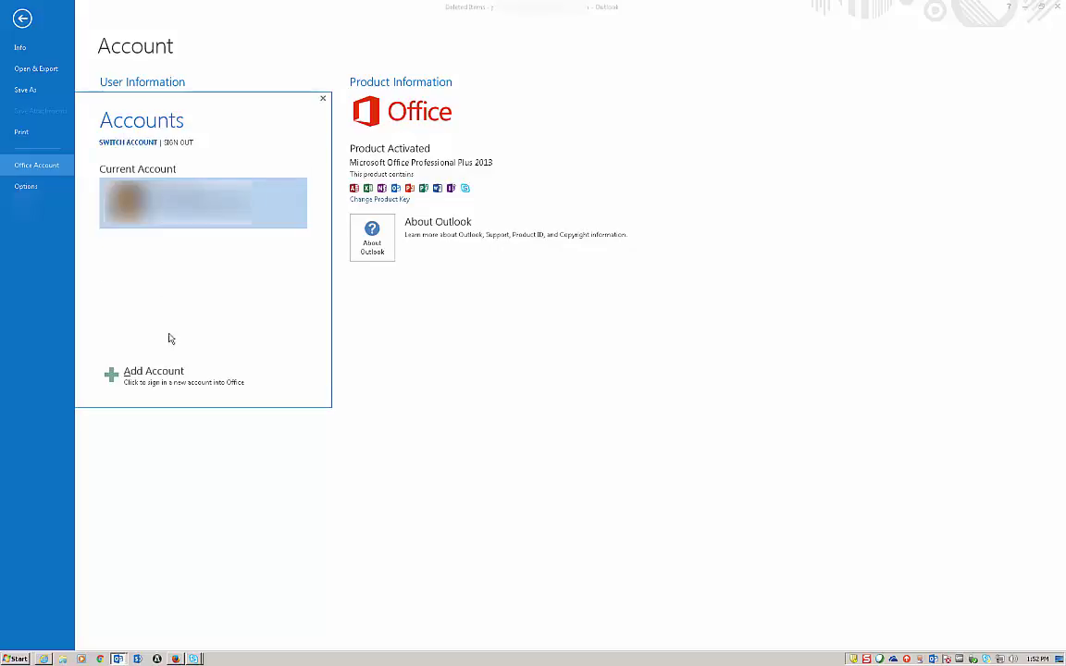
left_click(165, 382)
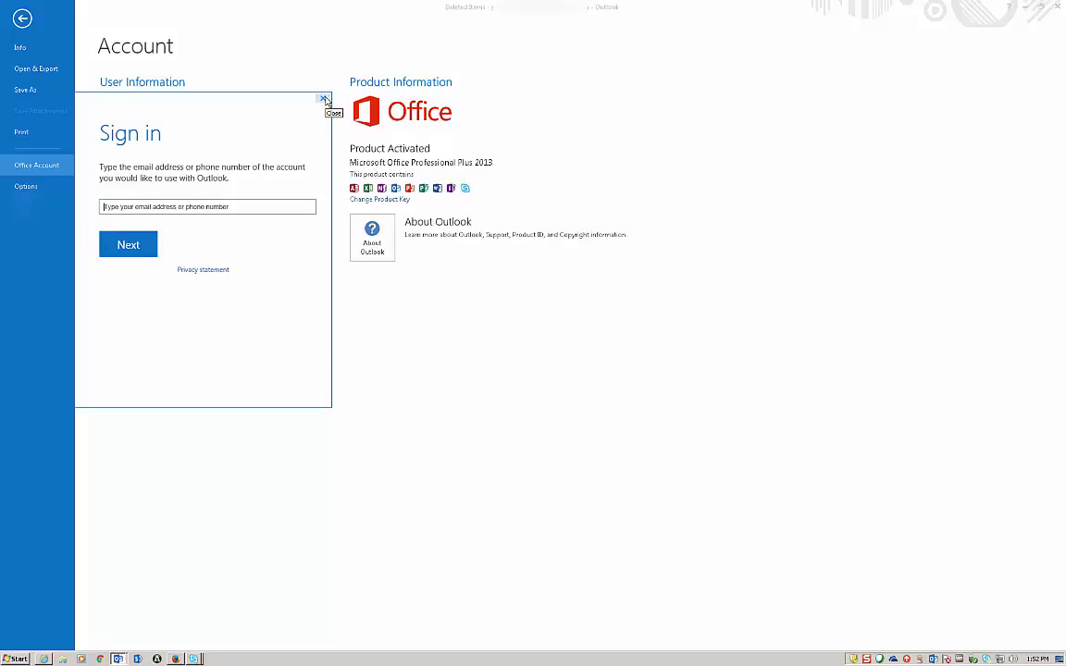
left_click(324, 99)
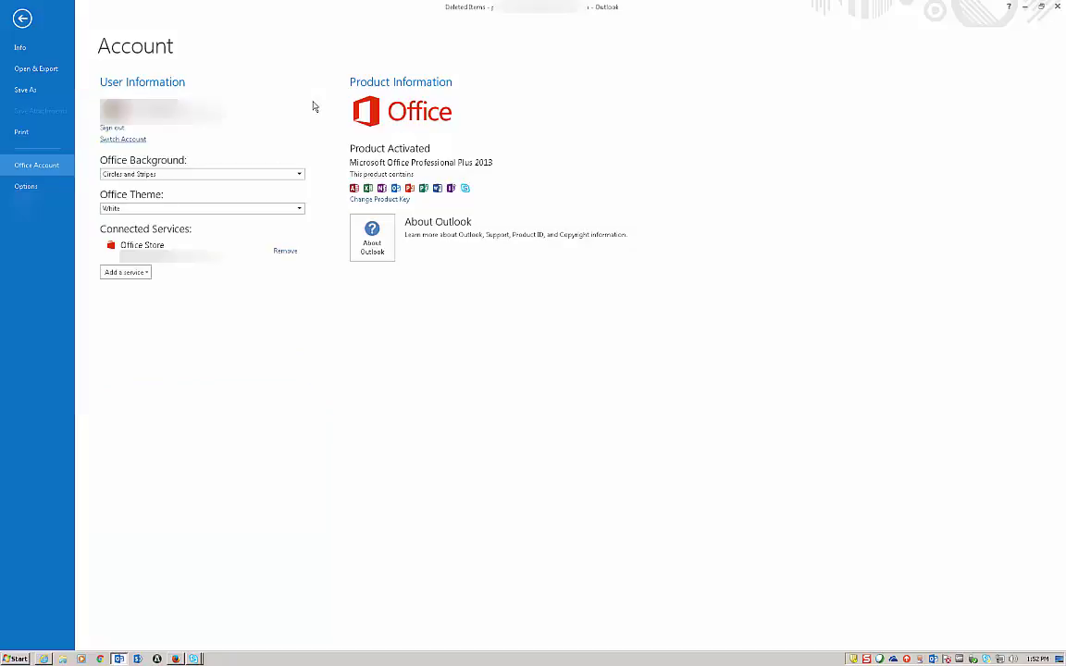
Step: Remove the Office Store connected service from the Office account
left_click(143, 273)
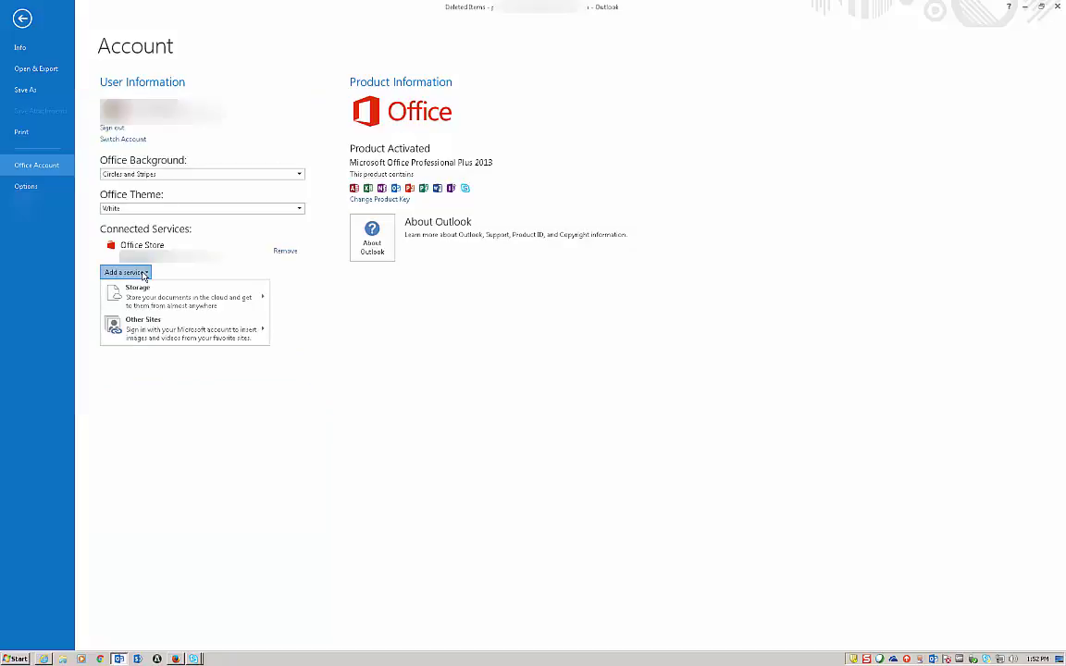
left_click(226, 266)
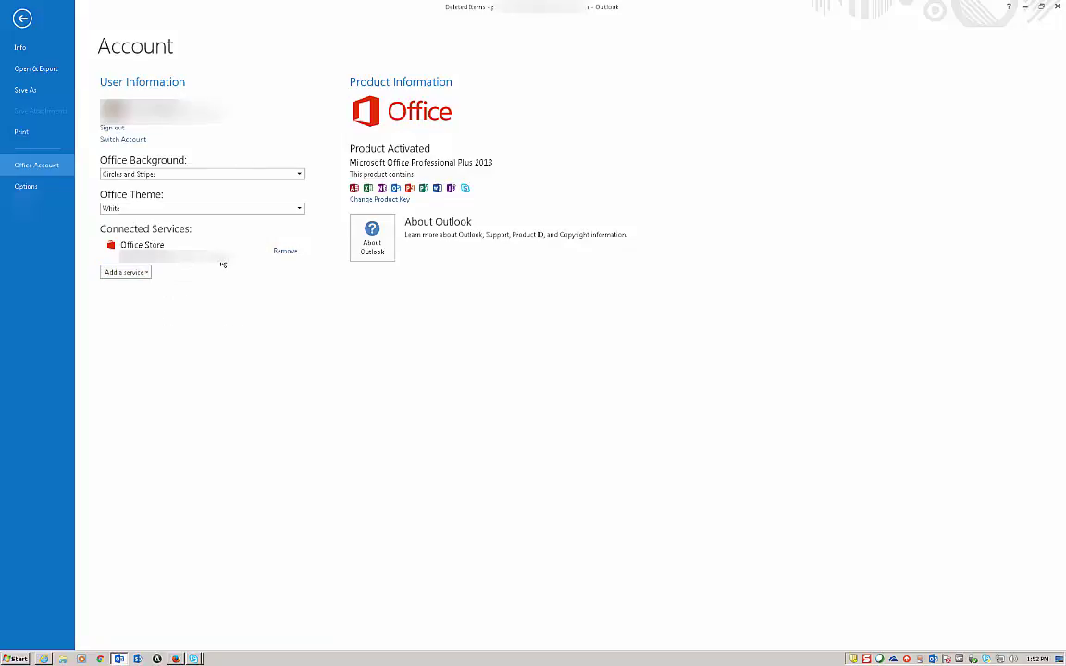
left_click(284, 255)
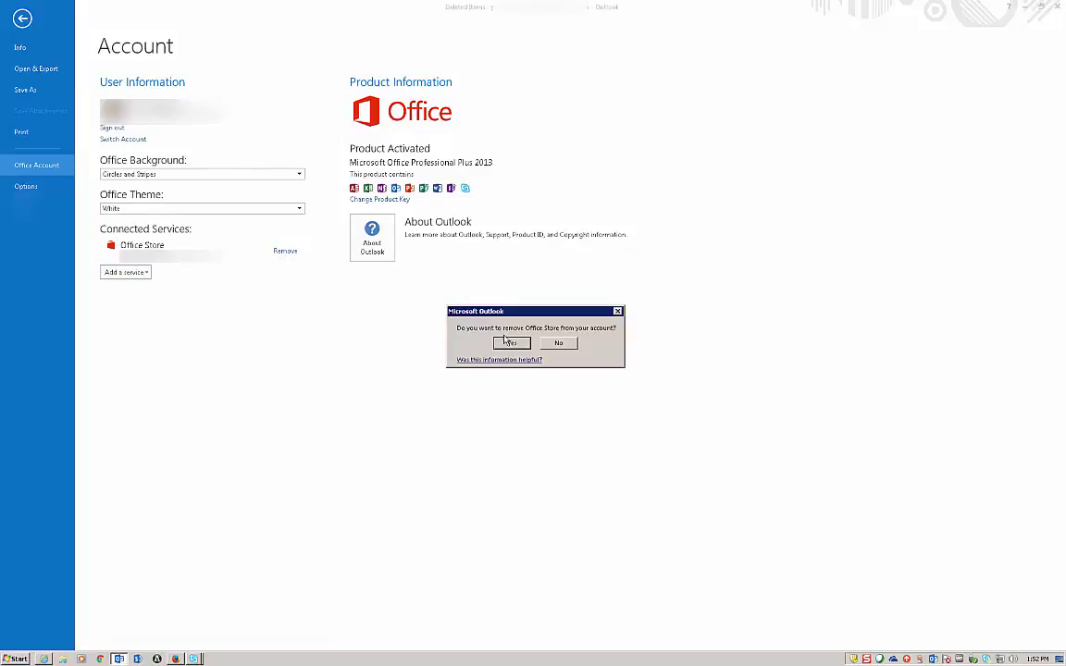
left_click(468, 341)
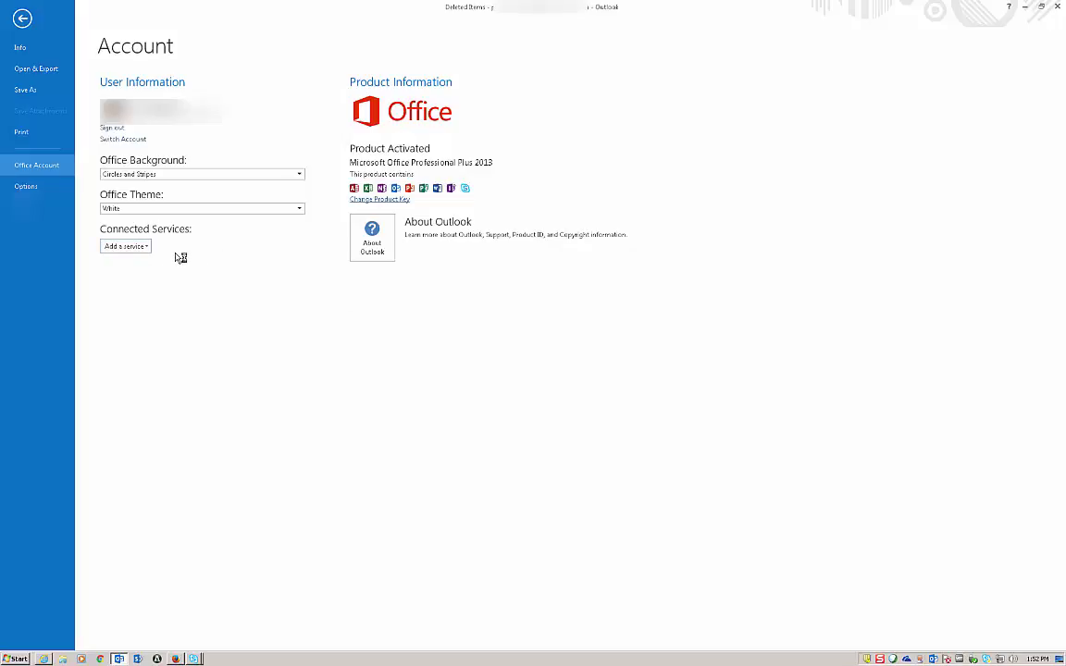
Step: Add the Office Store service back and sign in with the Microsoft account
left_click(144, 248)
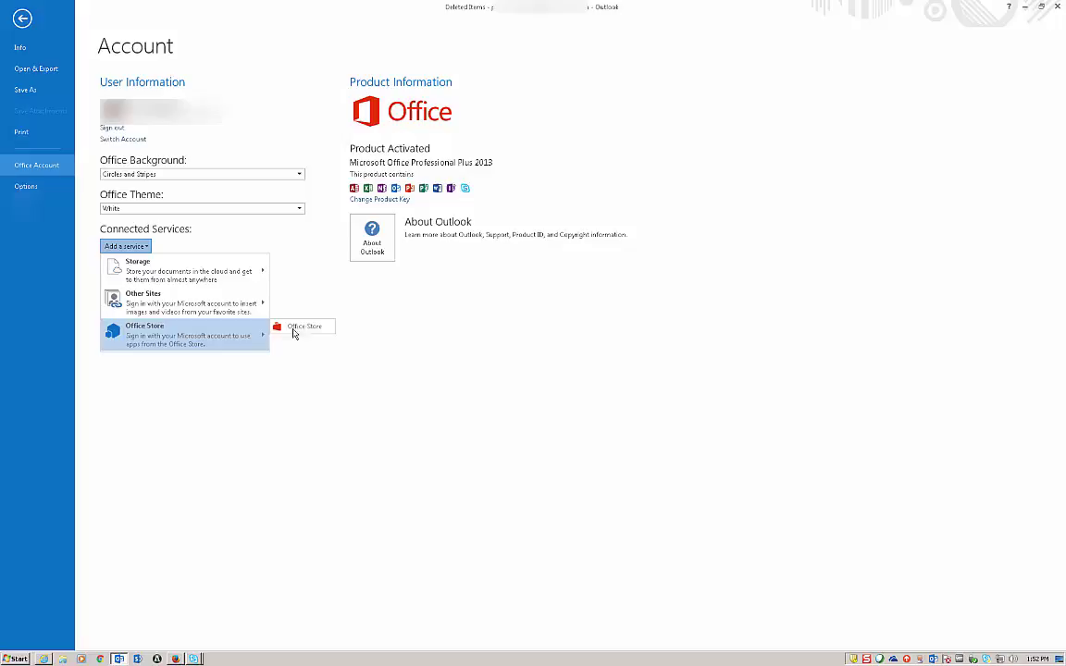
left_click(293, 333)
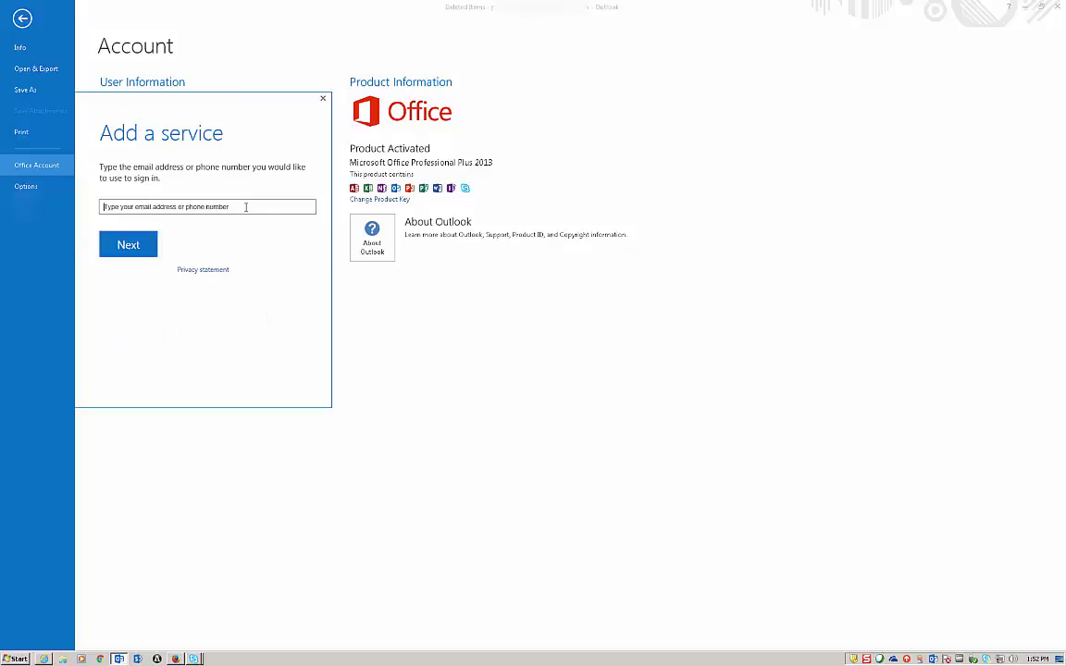
left_click(245, 207)
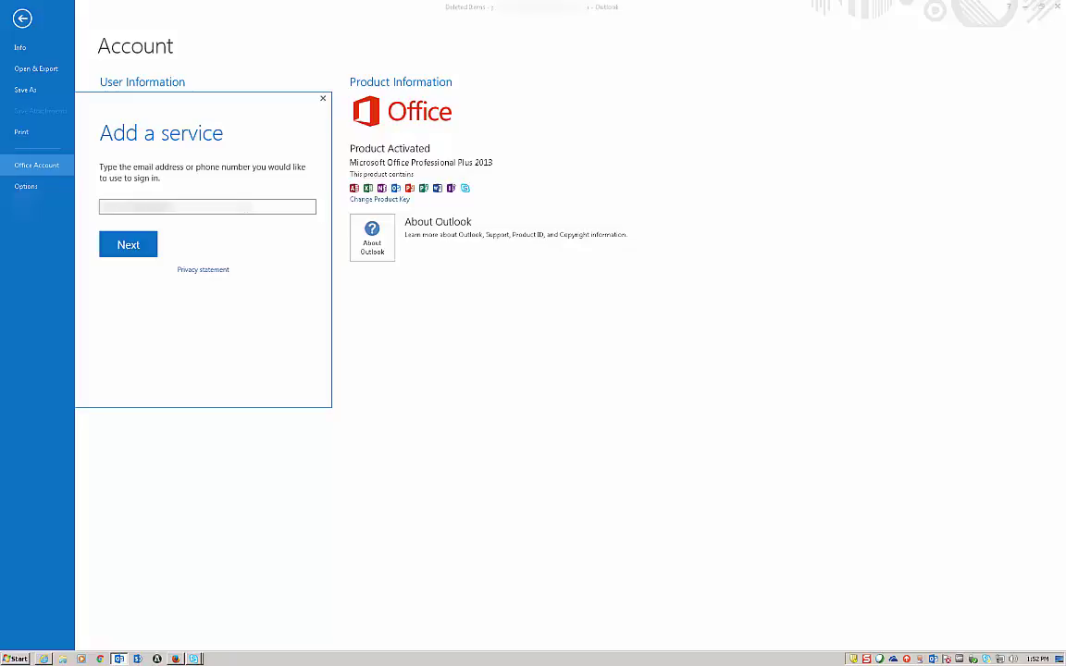
key("Return")
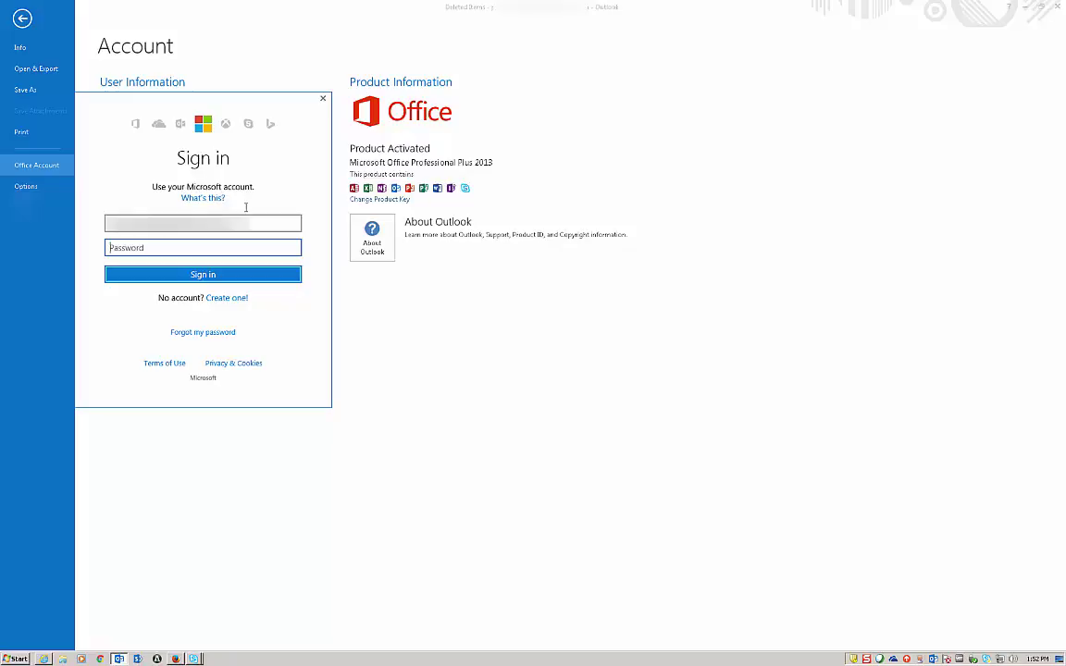
type("••••••••••")
left_click(255, 273)
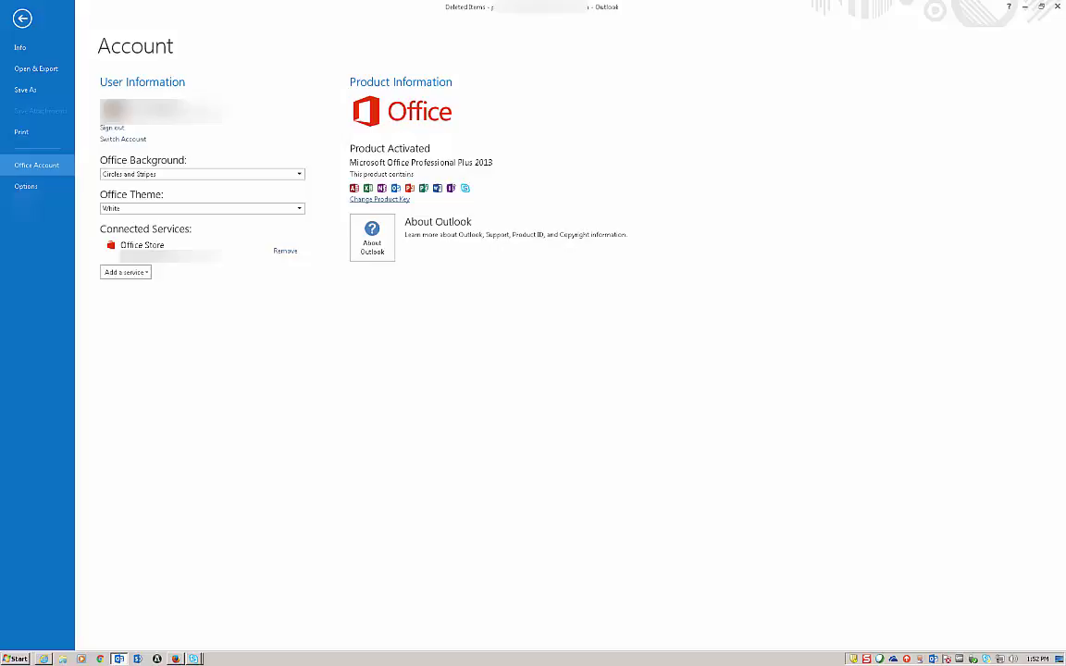
Step: Restart Outlook 2013 and bring up the support article on adding the Store button
left_click(1058, 7)
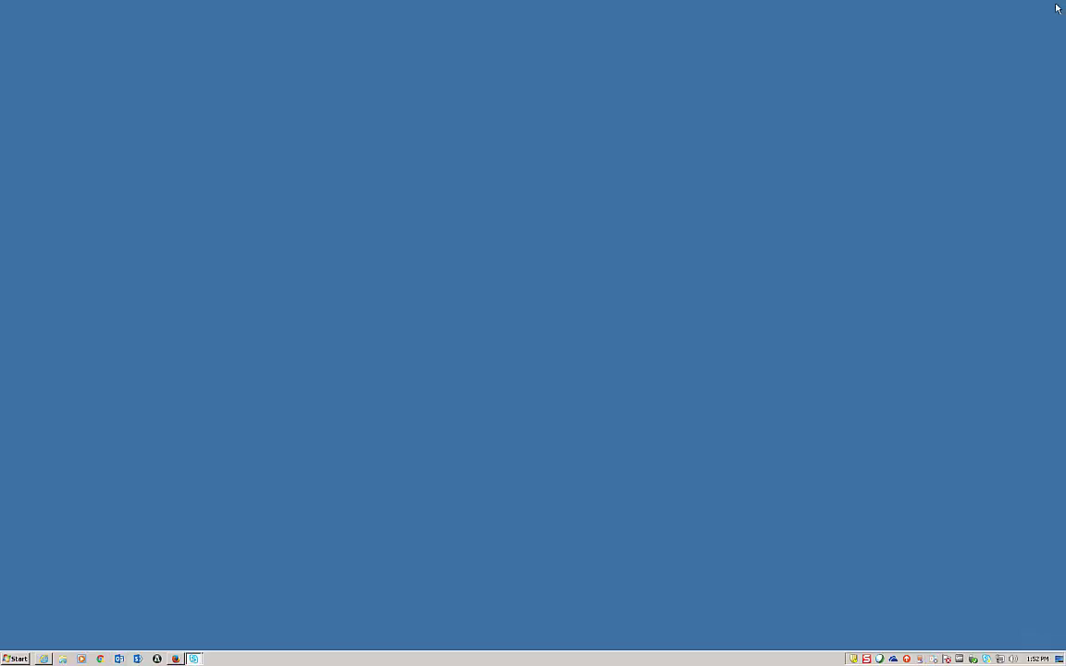
left_click(118, 658)
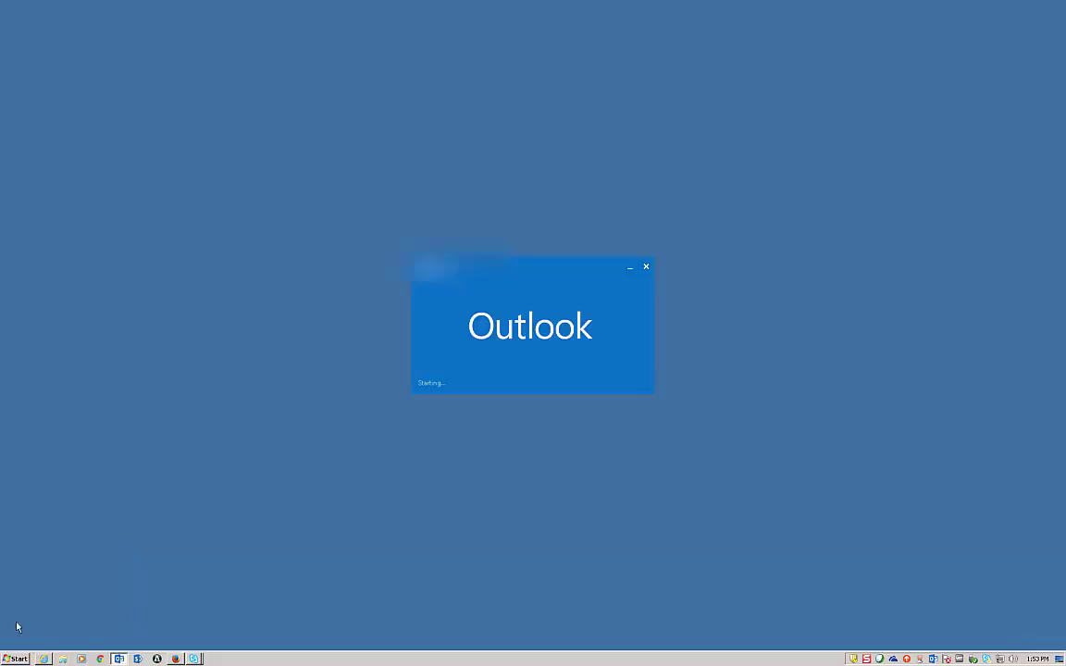
left_click(44, 658)
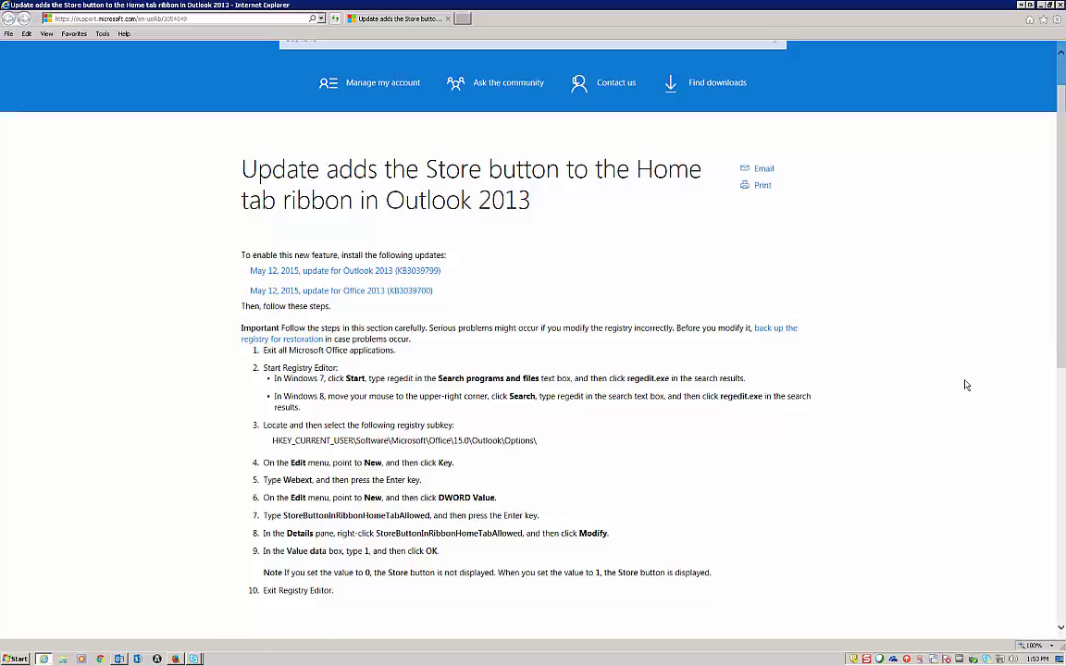
Step: Read through the support article's registry steps for setting StoreButtonInRibbonHomeTabAllowed to 1
left_click_drag(1064, 302, 1063, 248)
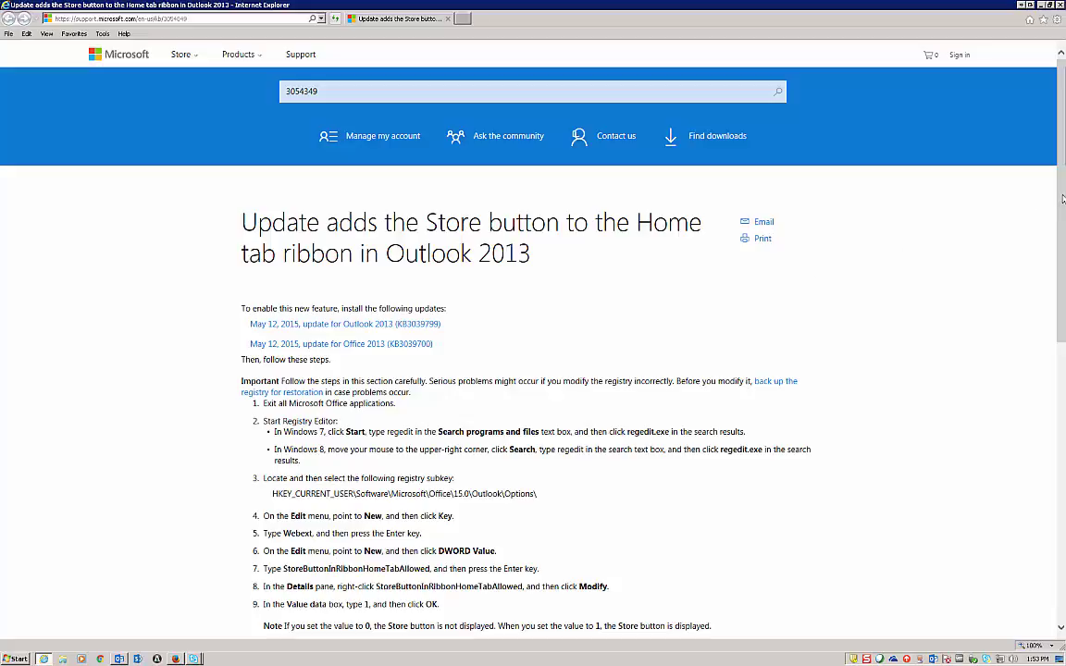
scroll(879, 278, "down", 1)
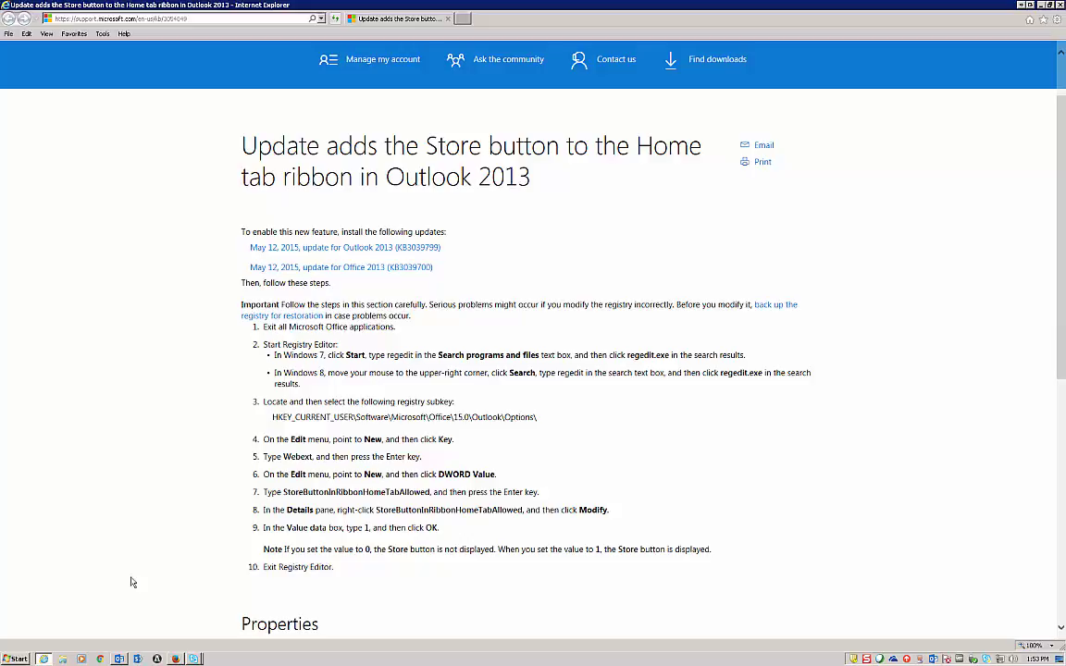
Step: Back in Outlook, go to Deleted Items and create a new meeting request
left_click(119, 660)
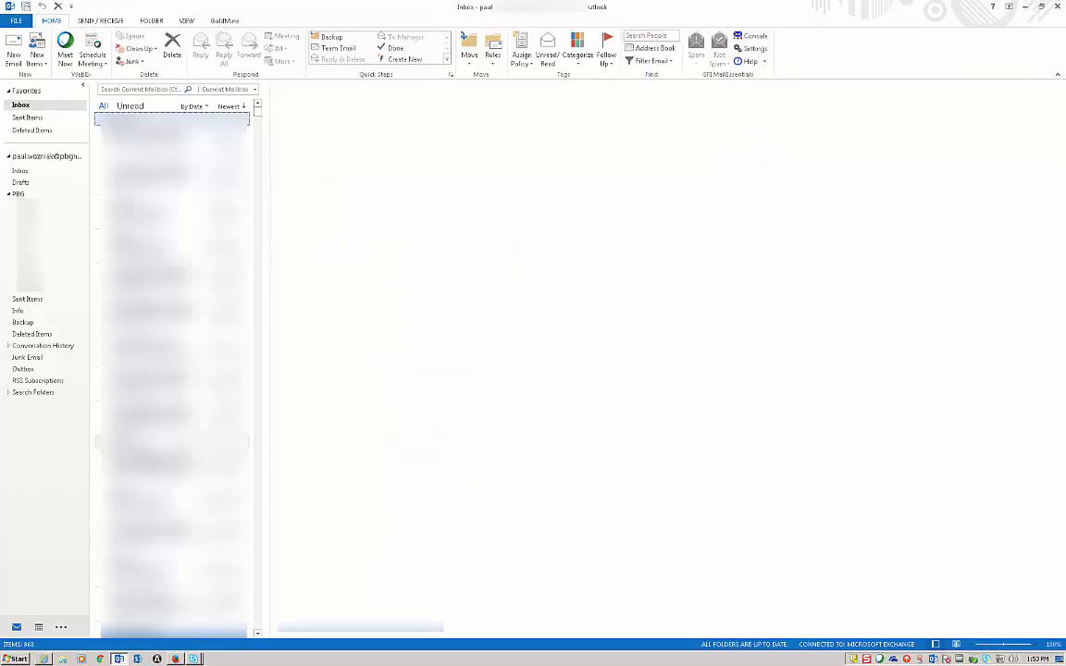
left_click(33, 334)
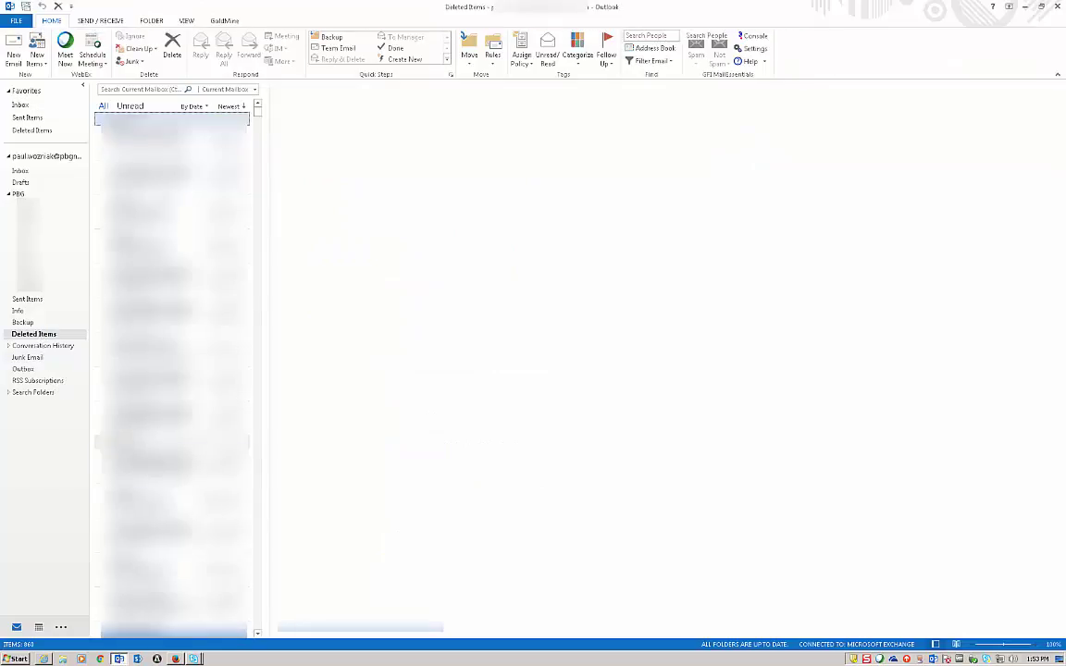
left_click(37, 57)
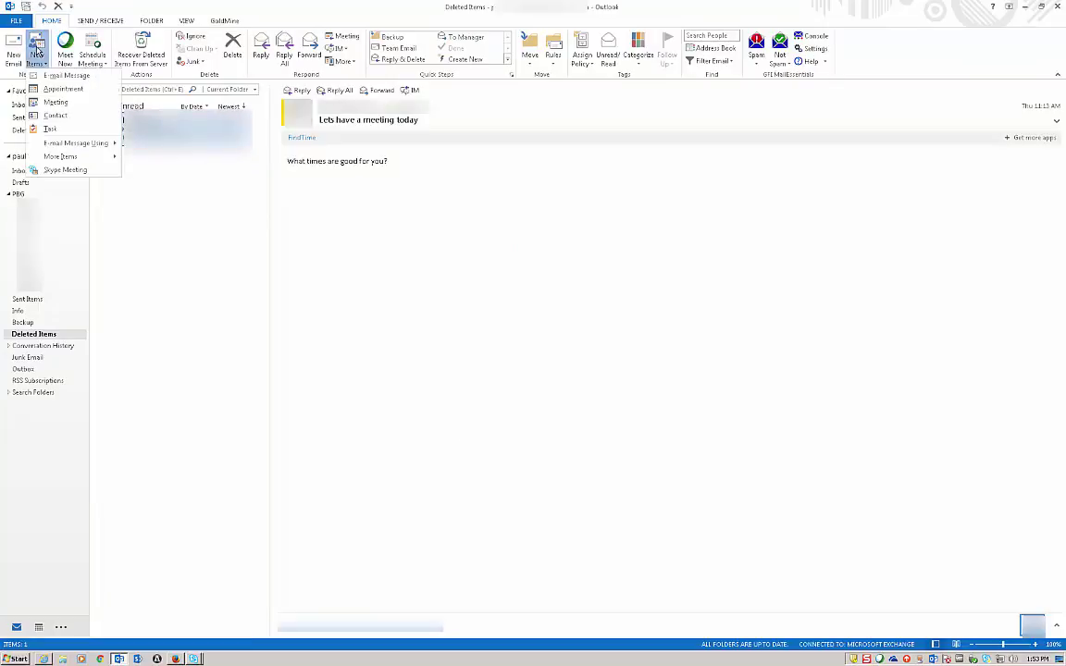
left_click(53, 103)
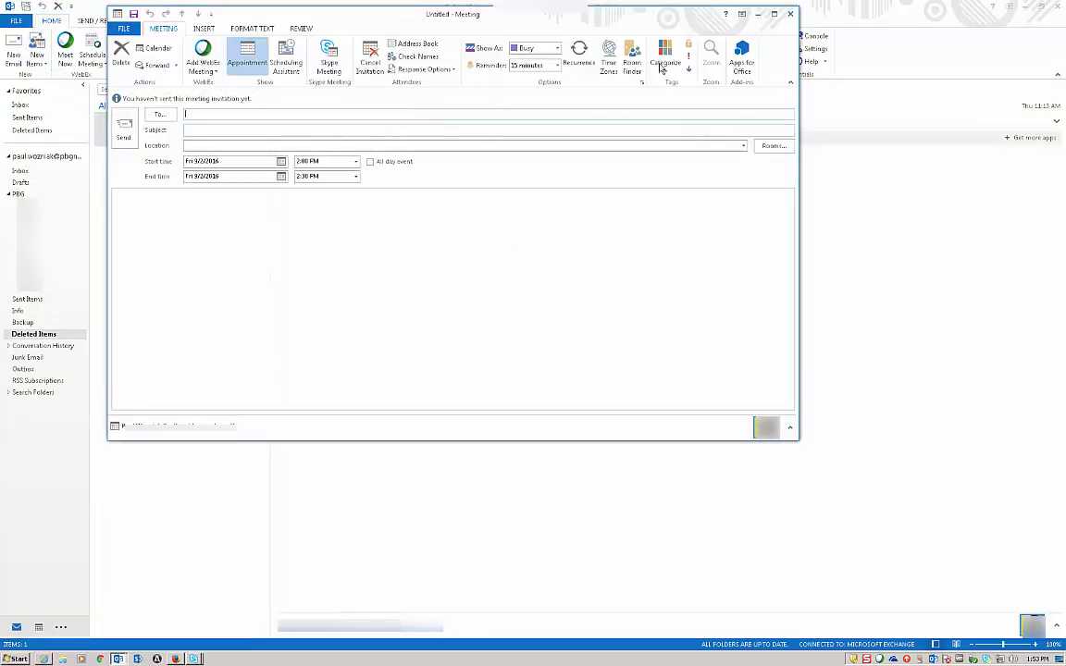
Step: Launch the FindTime app from Apps for Office for the new meeting
left_click(742, 61)
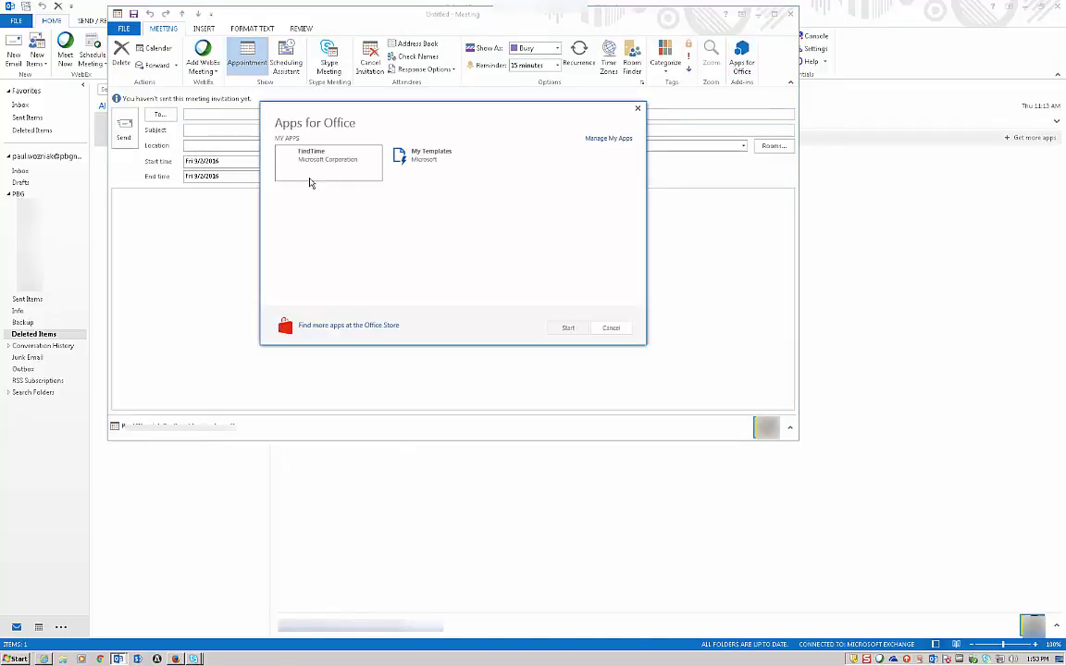
left_click(308, 180)
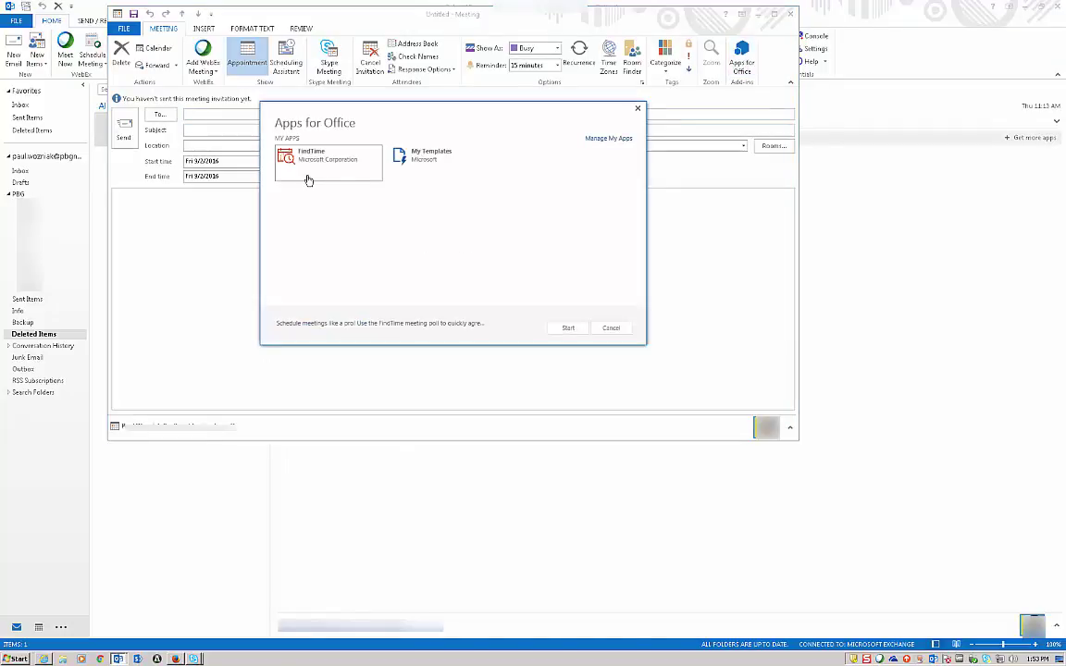
left_click(565, 329)
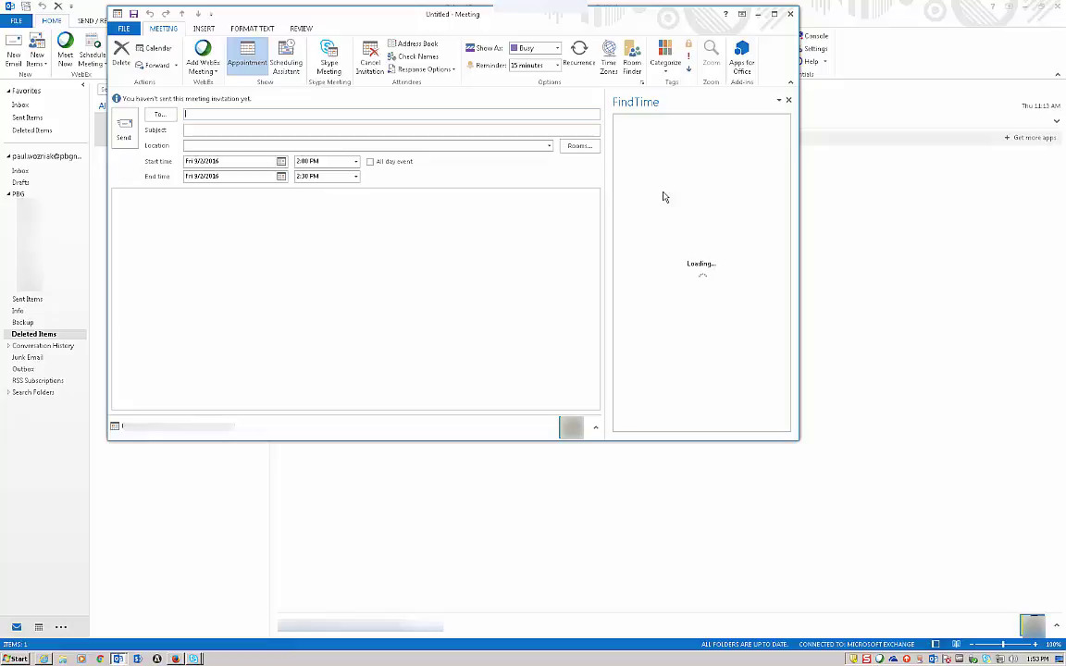